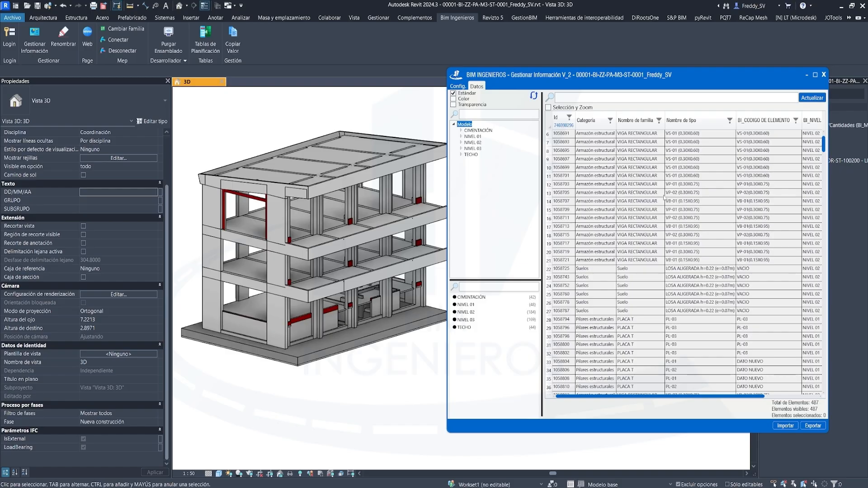
# Review the configured categories and parameters, and sort the element data by Categoría
pyautogui.click(457, 86)
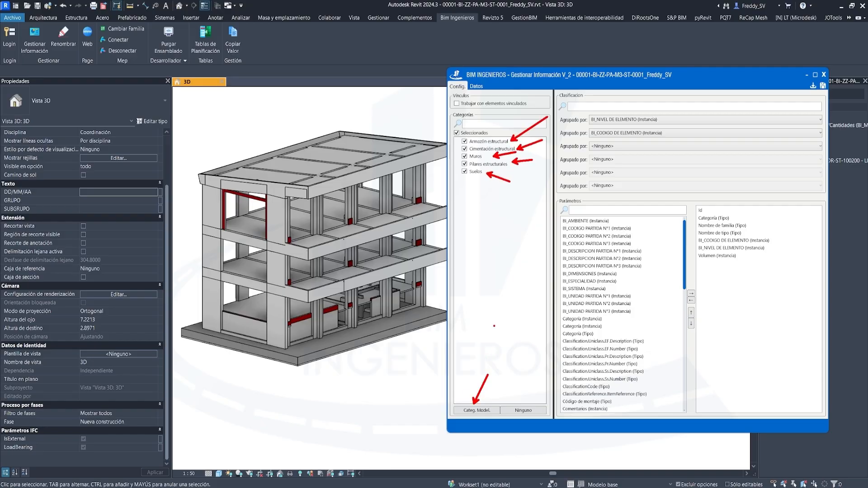
pyautogui.click(476, 85)
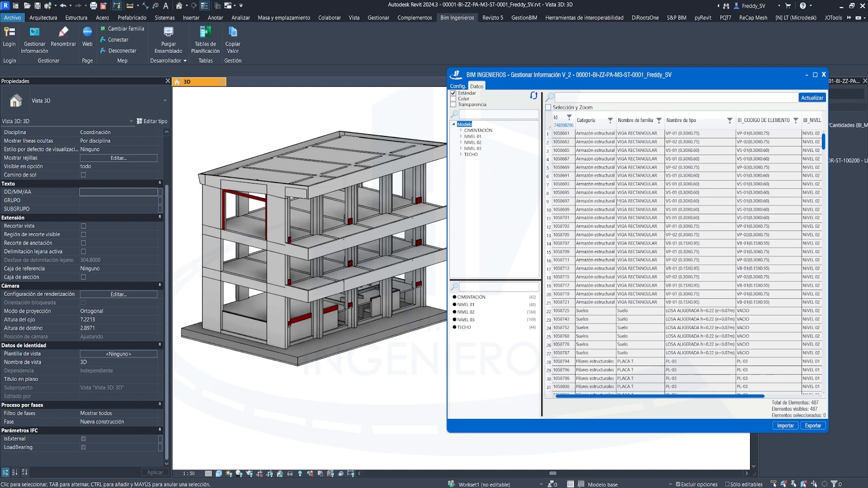
pyautogui.click(589, 128)
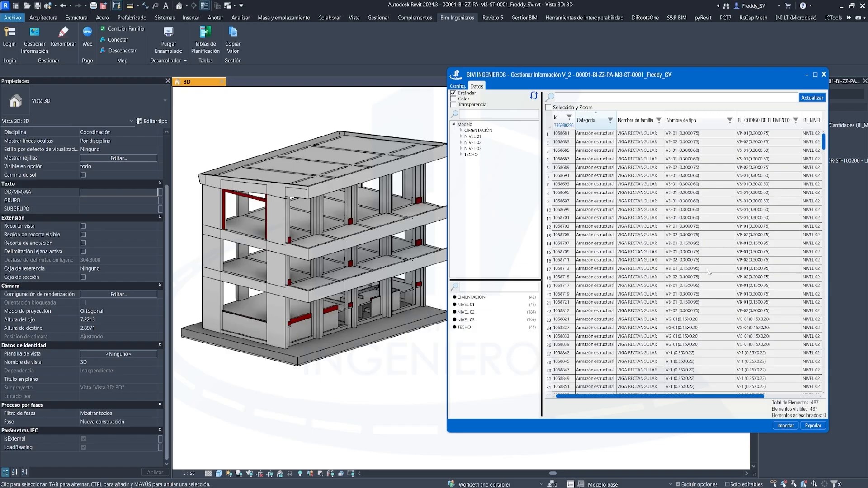
# Export the element information to a single sheet, saving it over the existing Datos.xlsx in the COLEGIO LIBRE folder
pyautogui.click(818, 428)
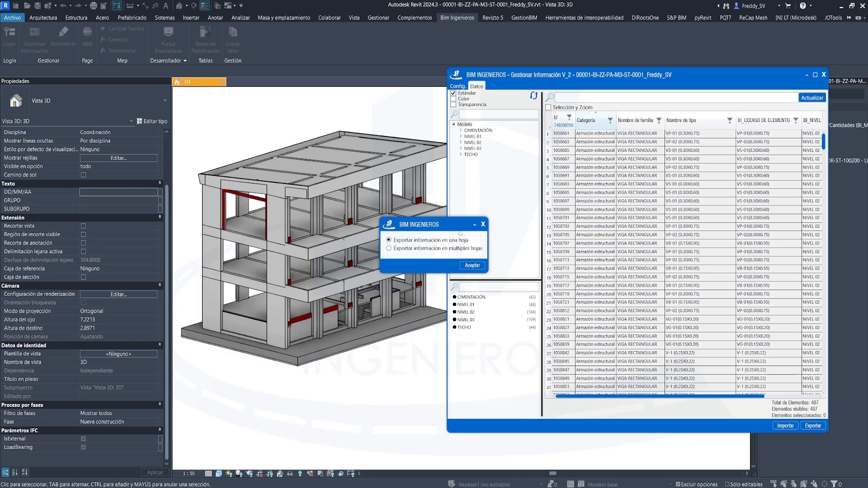
pyautogui.moveTo(453, 230); pyautogui.dragTo(660, 218)
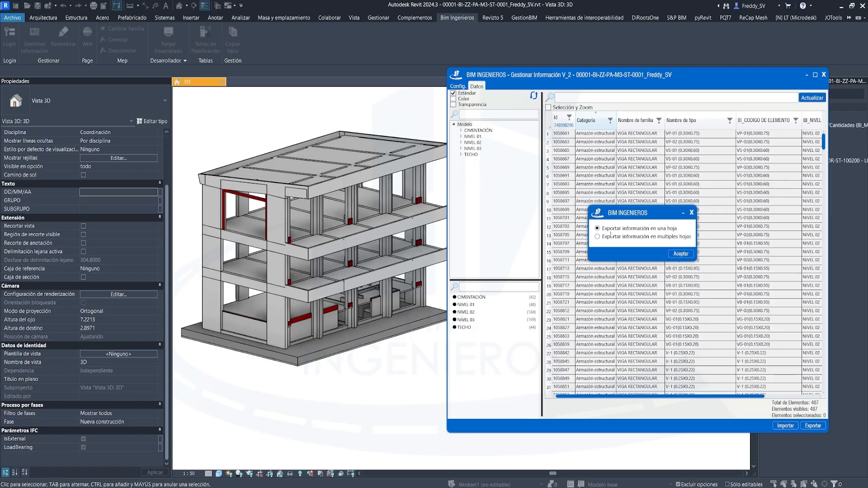
pyautogui.click(680, 254)
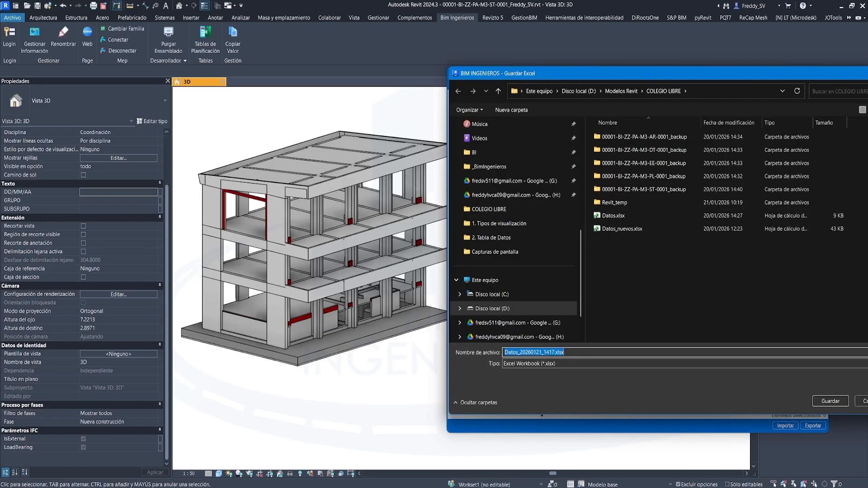
pyautogui.moveTo(753, 73); pyautogui.dragTo(628, 75)
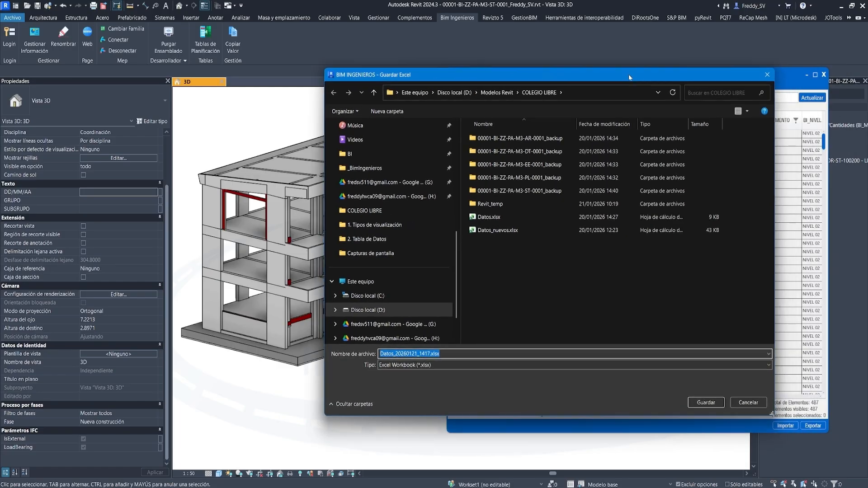
pyautogui.click(487, 219)
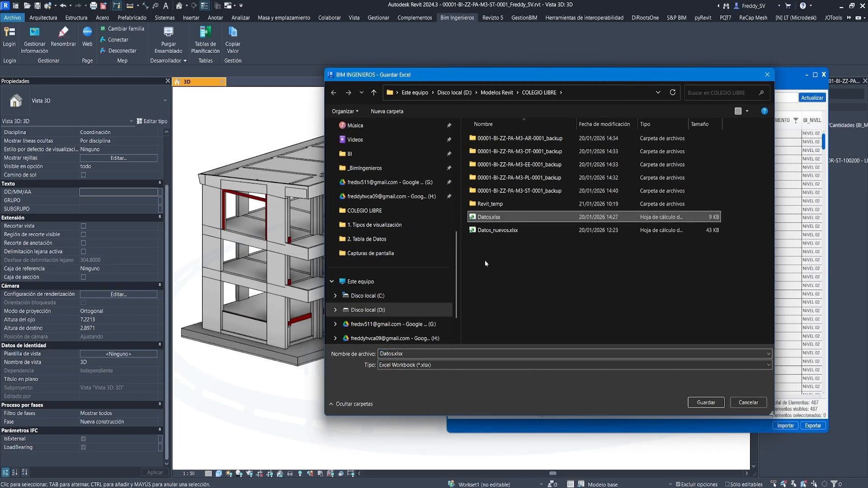
pyautogui.click(708, 404)
pyautogui.click(565, 267)
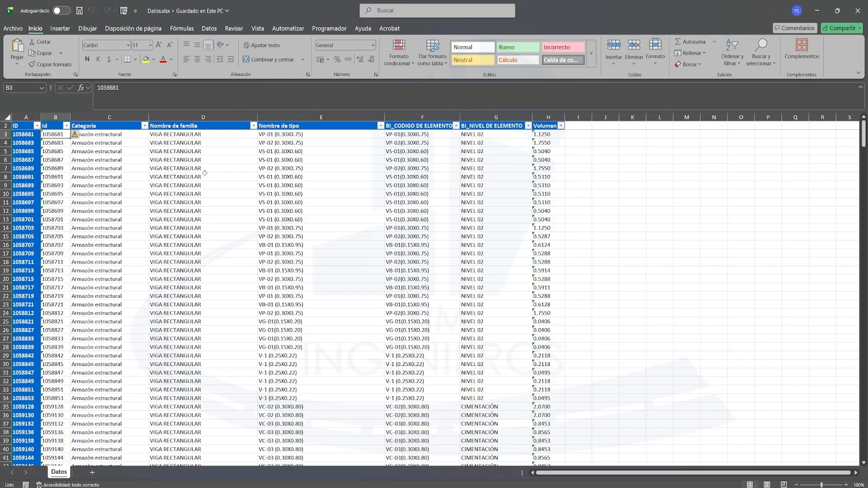
# Review the exported element rows across the categories in the Datos workbook and close it
pyautogui.click(121, 168)
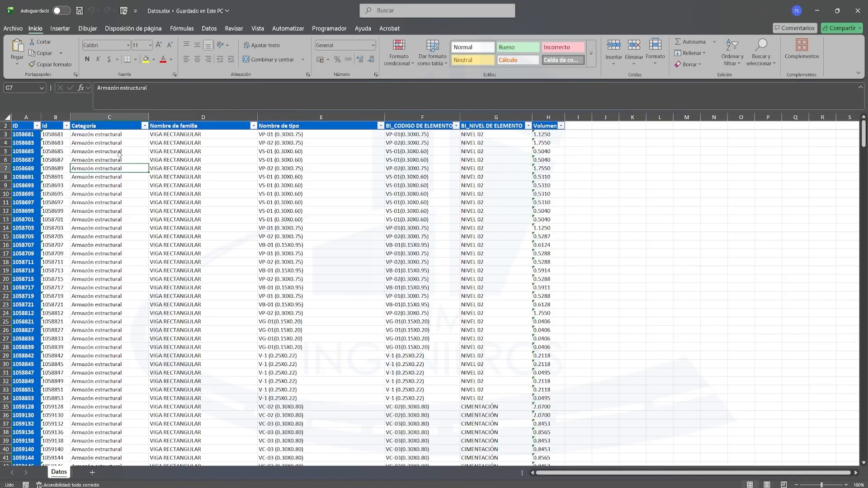
pyautogui.scroll(-2, 120, 155)
pyautogui.scroll(-2, 113, 169)
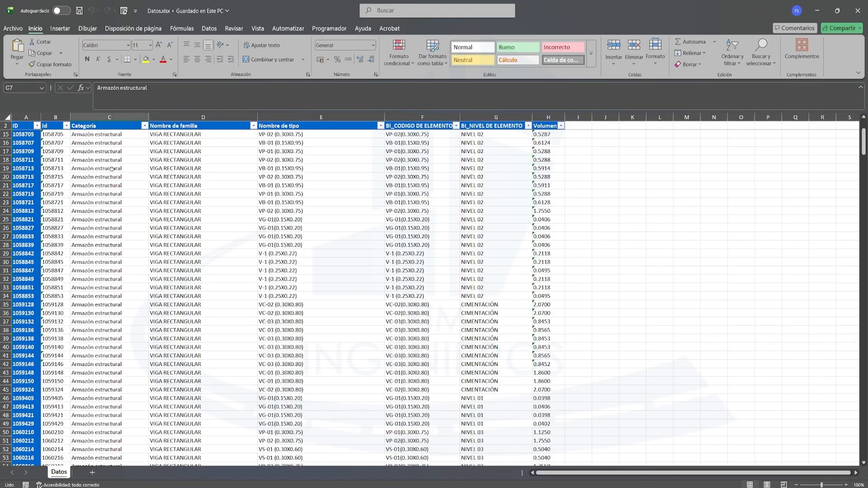
pyautogui.scroll(-20, 113, 170)
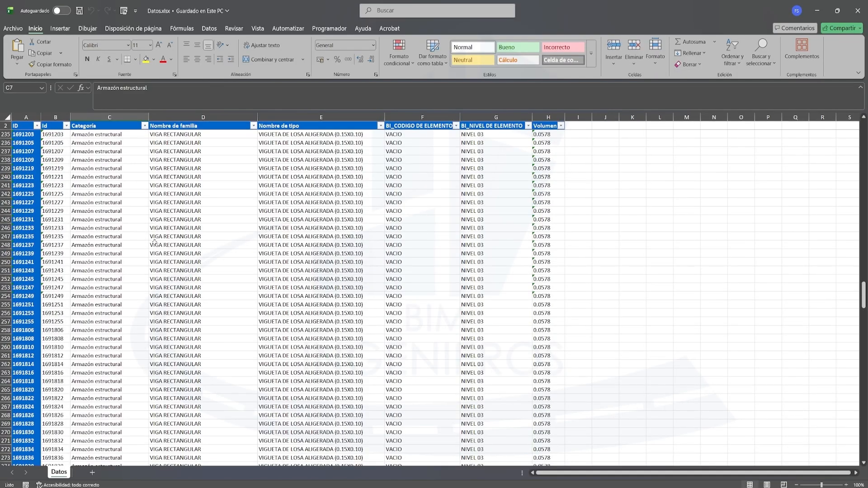
pyautogui.scroll(-20, 154, 243)
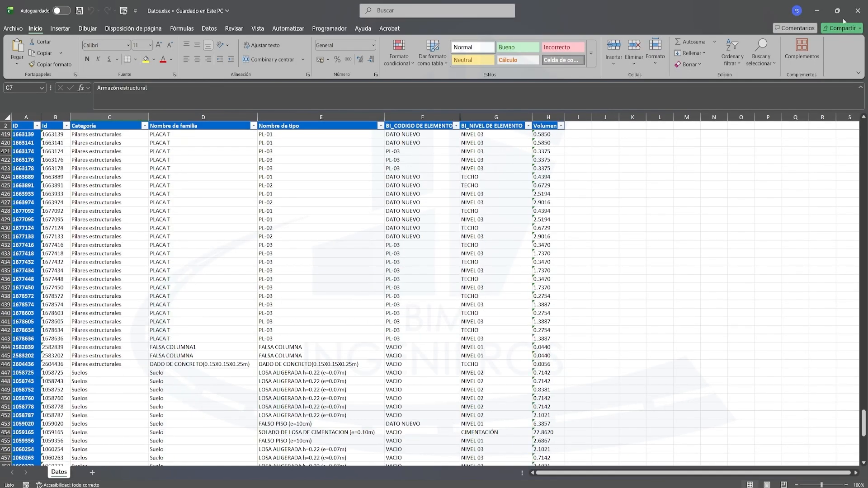
pyautogui.click(858, 15)
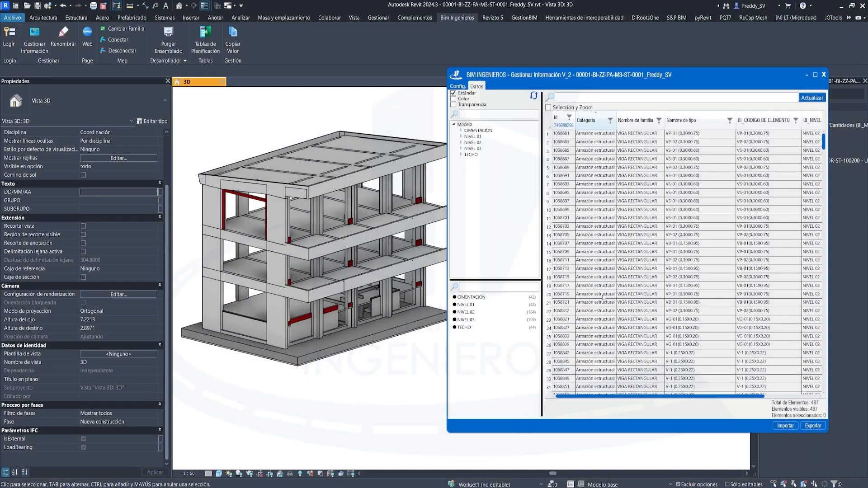
# Export the element information to multiple sheets in a new workbook named Datos_Segunda Opcion.xlsx
pyautogui.click(813, 426)
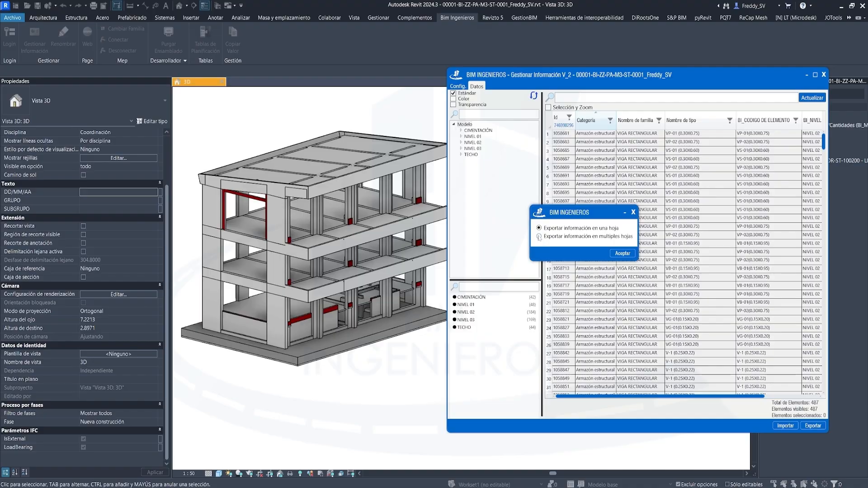
pyautogui.click(622, 253)
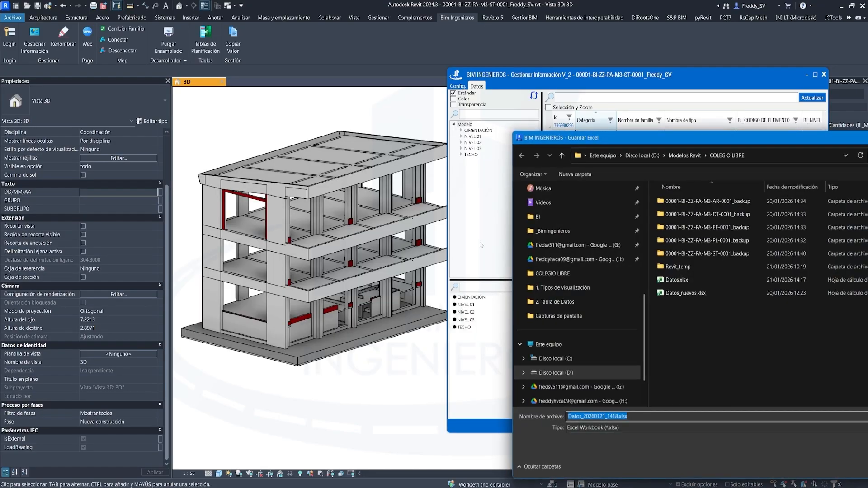
pyautogui.click(557, 236)
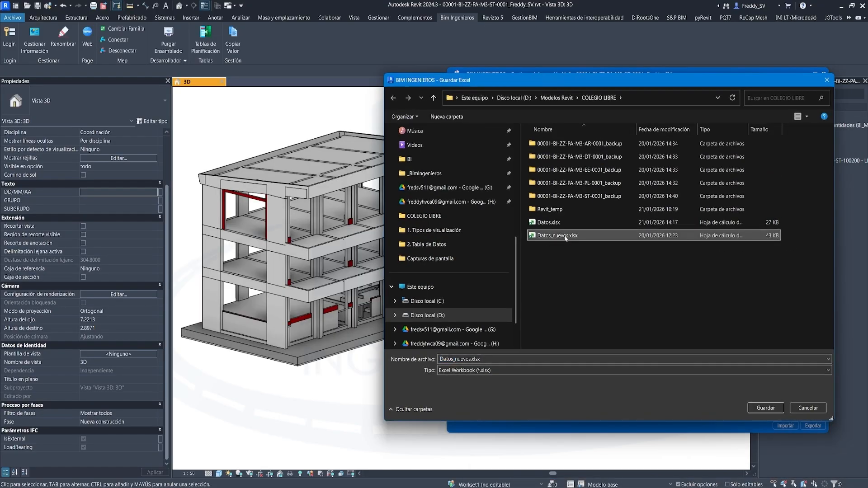
pyautogui.click(470, 359)
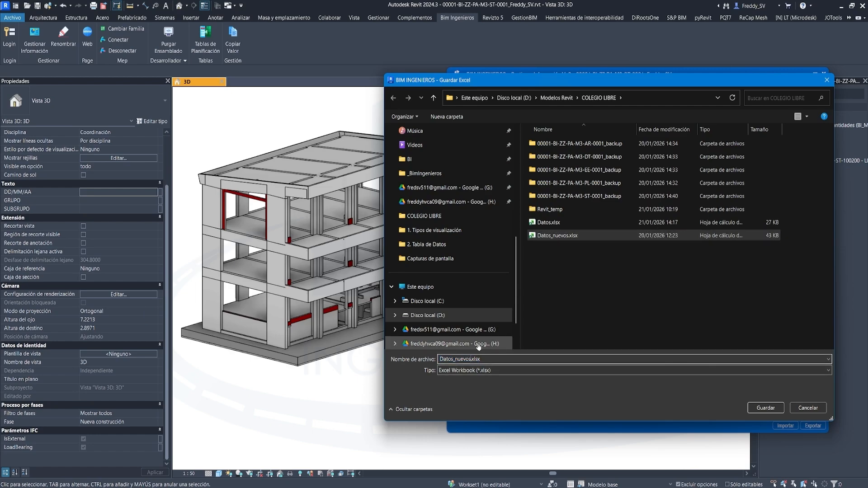
pyautogui.press('BackSpace')
pyautogui.press('BackSpace')
pyautogui.press('BackSpace')
pyautogui.press('BackSpace')
pyautogui.press('BackSpace')
pyautogui.press('BackSpace')
pyautogui.press('BackSpace')
pyautogui.write('Segunda Opc')
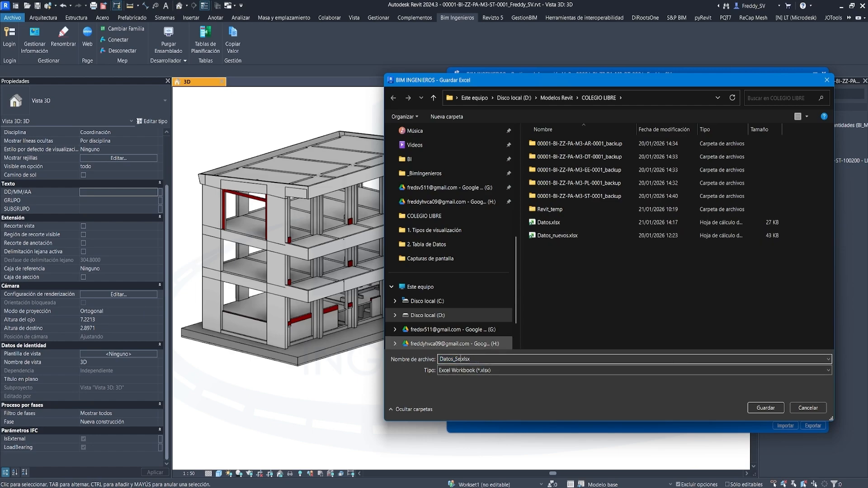
pyautogui.write('ion.')
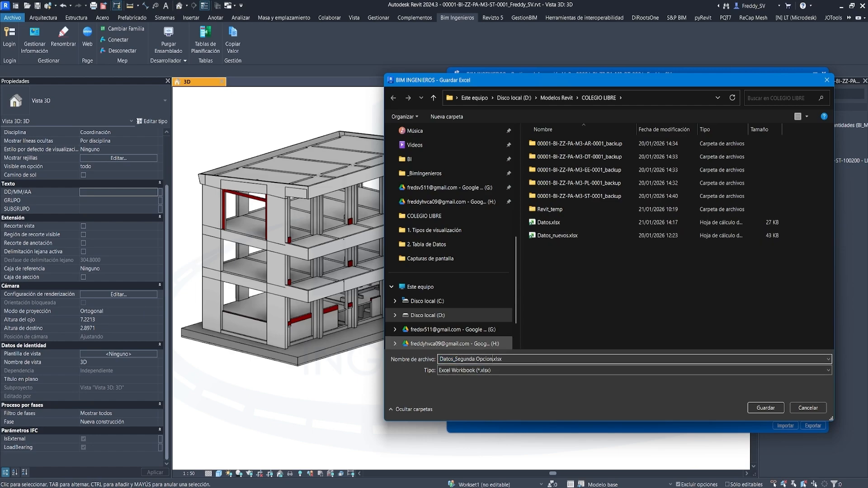
pyautogui.click(765, 408)
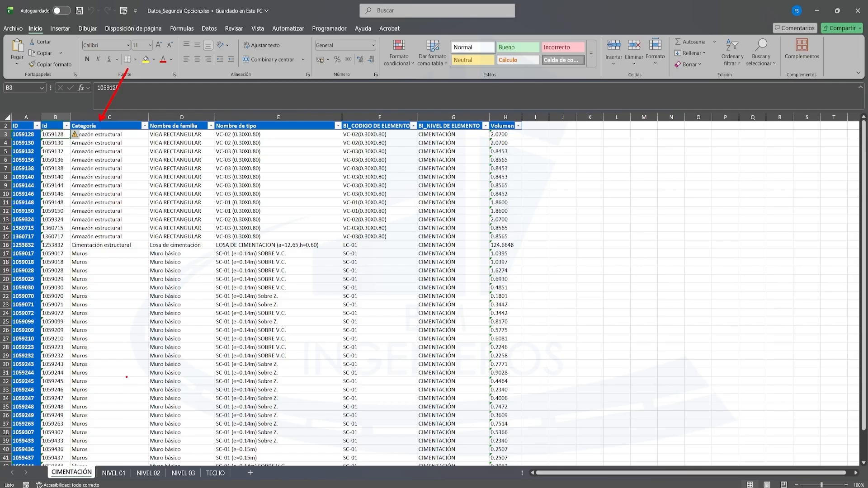
# Review the NIVEL 01, NIVEL 02, NIVEL 03 and TECHO sheets of the exported workbook and close it
pyautogui.click(126, 476)
pyautogui.click(148, 477)
pyautogui.click(183, 473)
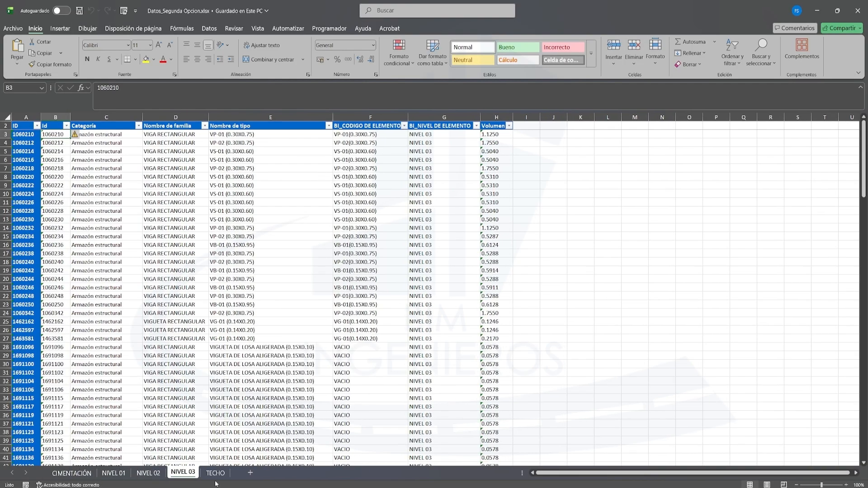
pyautogui.click(216, 472)
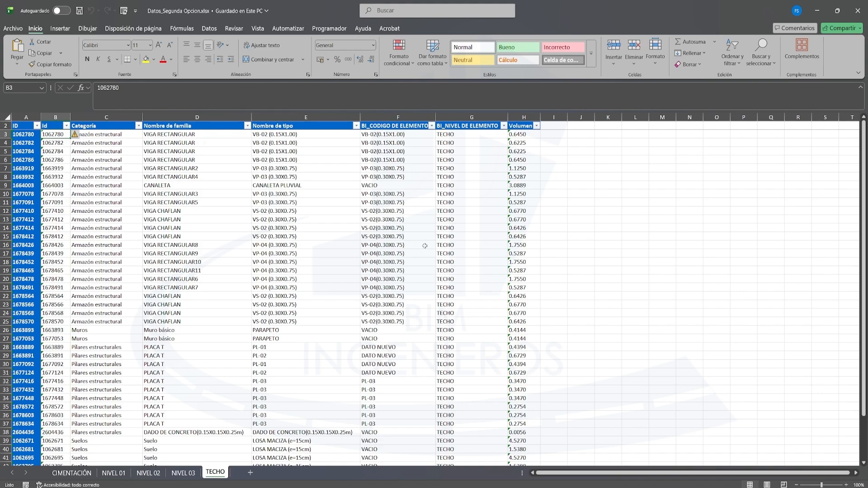
pyautogui.click(858, 9)
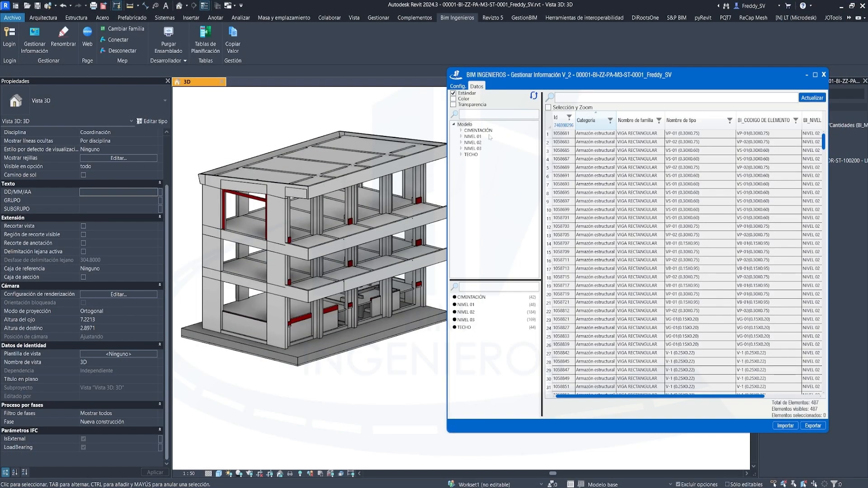
# Limit the data to the NIVEL 01 group and export it to multiple sheets as Datos_Segunda Opcion_02.xlsx
pyautogui.click(461, 136)
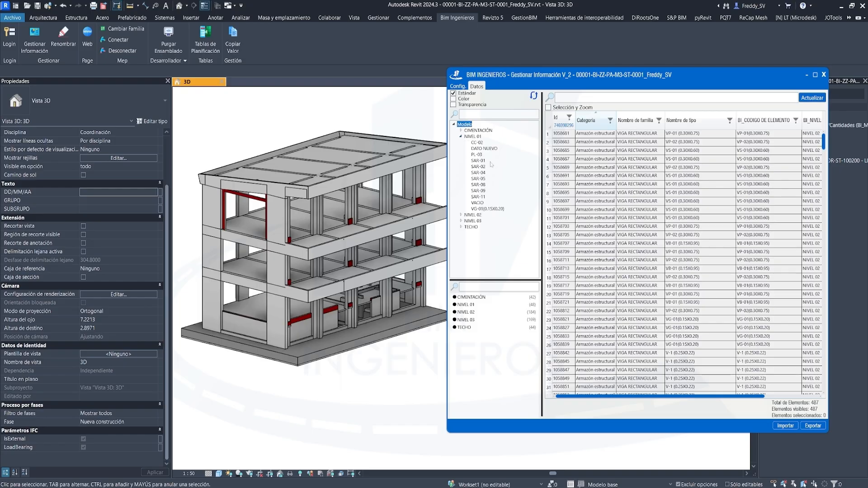
pyautogui.click(472, 136)
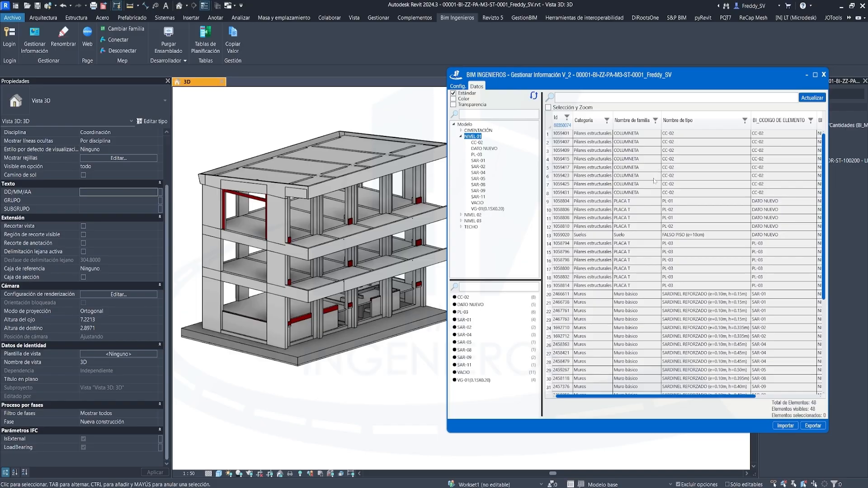
pyautogui.click(814, 426)
pyautogui.click(389, 249)
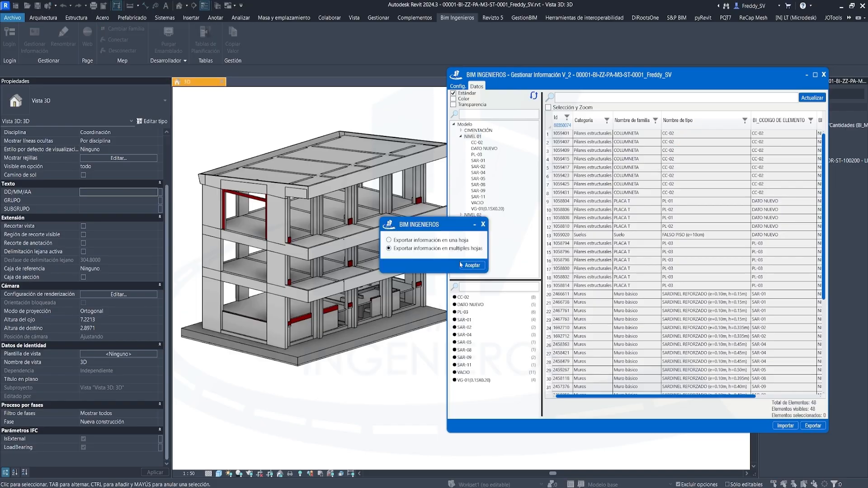
pyautogui.click(465, 266)
pyautogui.click(690, 310)
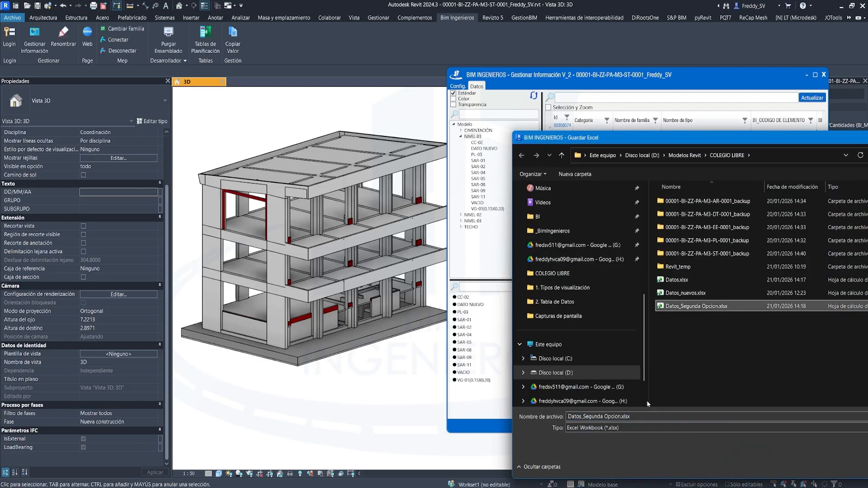
pyautogui.click(622, 416)
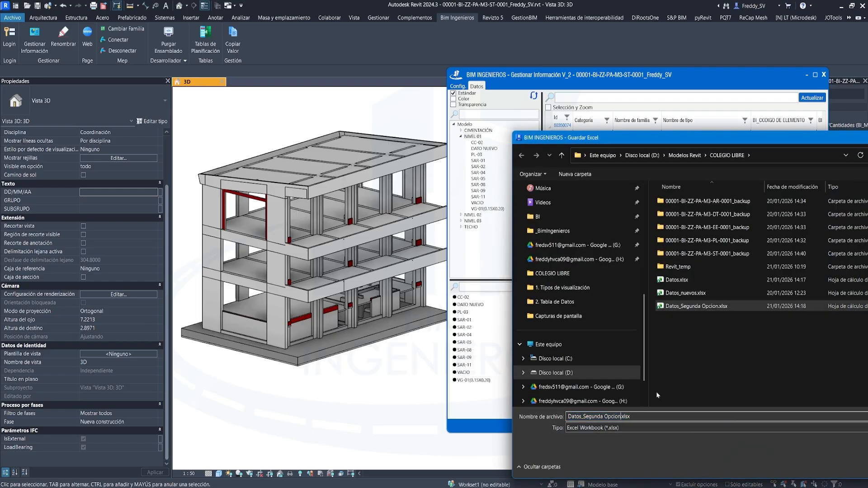
pyautogui.write('_02')
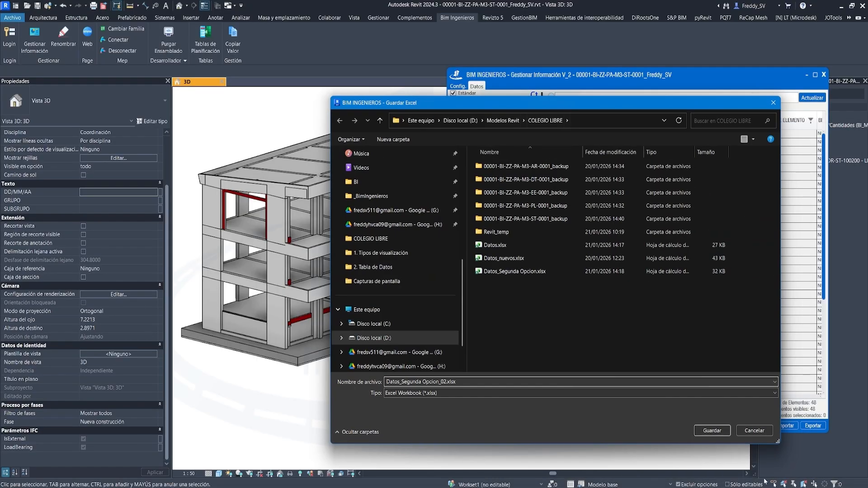
pyautogui.press('Return')
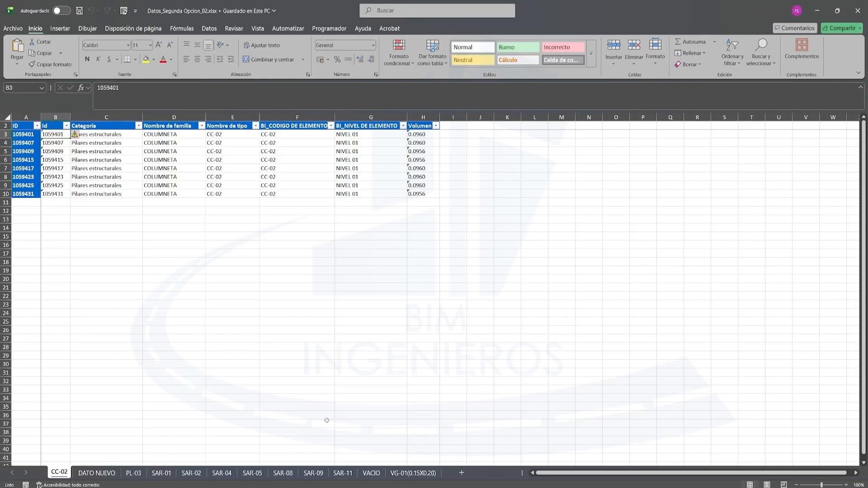
pyautogui.moveTo(64, 462); pyautogui.dragTo(97, 406)
pyautogui.moveTo(108, 464); pyautogui.dragTo(147, 426)
pyautogui.moveTo(136, 464)
pyautogui.mouseDown()
pyautogui.moveTo(172, 433)
pyautogui.moveTo(201, 427)
pyautogui.mouseUp()
pyautogui.moveTo(198, 460)
pyautogui.mouseDown()
pyautogui.moveTo(235, 436)
pyautogui.moveTo(267, 451)
pyautogui.mouseUp()
pyautogui.moveTo(279, 460)
pyautogui.mouseDown()
pyautogui.moveTo(309, 436)
pyautogui.moveTo(351, 429)
pyautogui.mouseUp()
pyautogui.moveTo(347, 464); pyautogui.dragTo(388, 430)
pyautogui.moveTo(373, 466); pyautogui.dragTo(401, 432)
pyautogui.moveTo(407, 459); pyautogui.dragTo(457, 417)
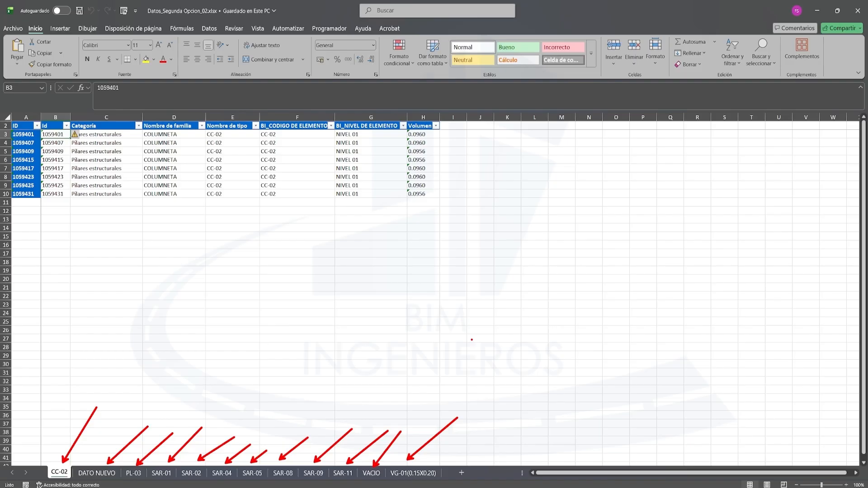
pyautogui.press('Escape')
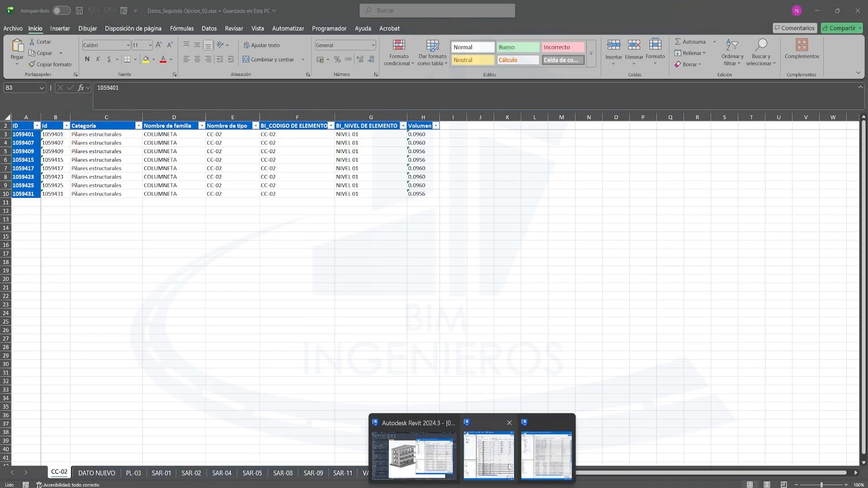
# Switch back to Revit and view the NIVEL 01 data in the information manager
pyautogui.click(432, 457)
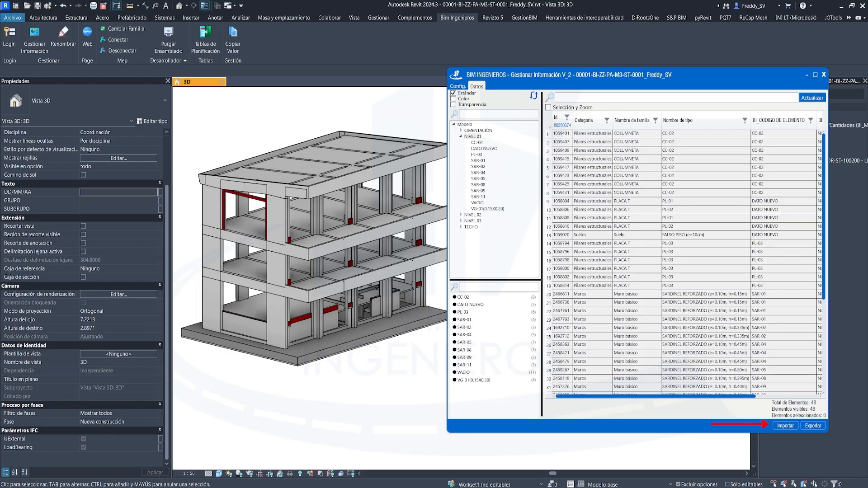
pyautogui.moveTo(694, 265); pyautogui.dragTo(688, 297)
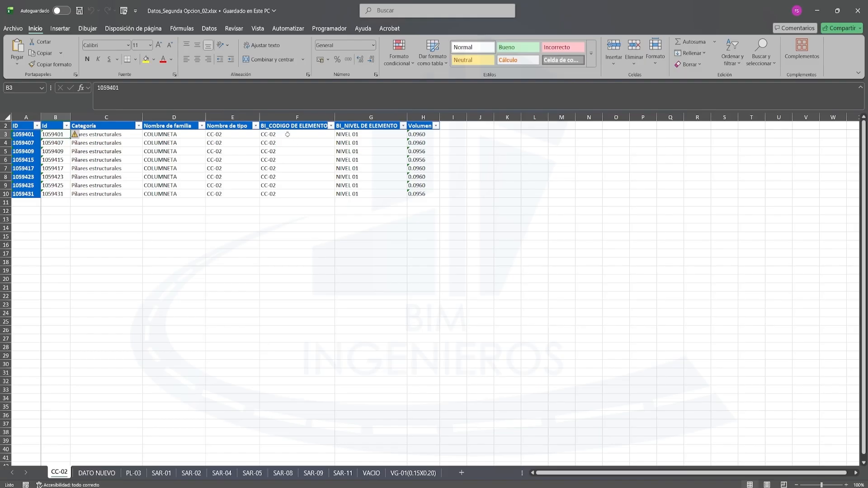
# Replace all BI_CODIGO DE ELEMENTO values on the CC-02 sheet with DATOS
pyautogui.moveTo(298, 134)
pyautogui.mouseDown()
pyautogui.moveTo(267, 190)
pyautogui.moveTo(284, 194)
pyautogui.mouseUp()
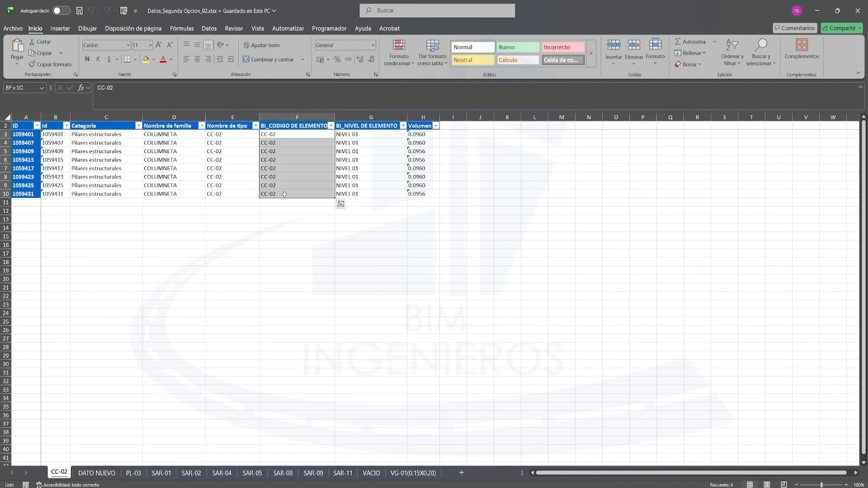
pyautogui.write('DATOS')
pyautogui.hotkey('ctrl', 'Return')
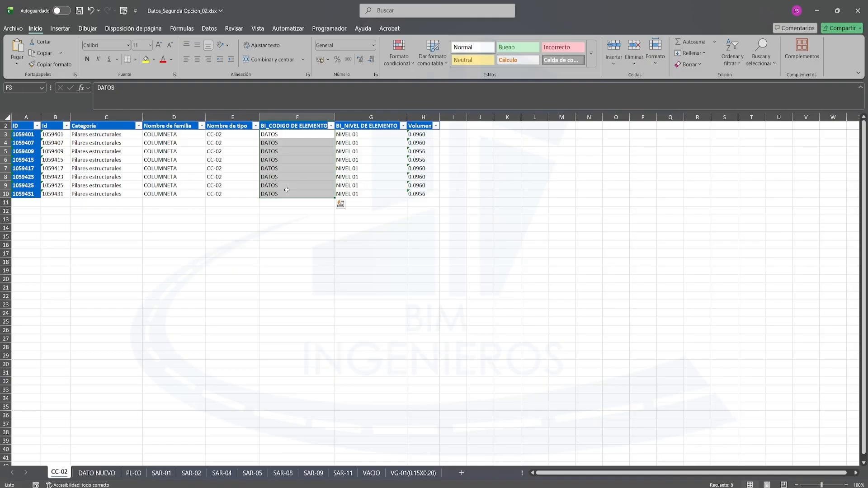
pyautogui.click(287, 185)
pyautogui.moveTo(320, 135); pyautogui.dragTo(303, 194)
# Replace all BI_CODIGO DE ELEMENTO values on the DATO NUEVO sheet with DATO and save the workbook
pyautogui.click(96, 473)
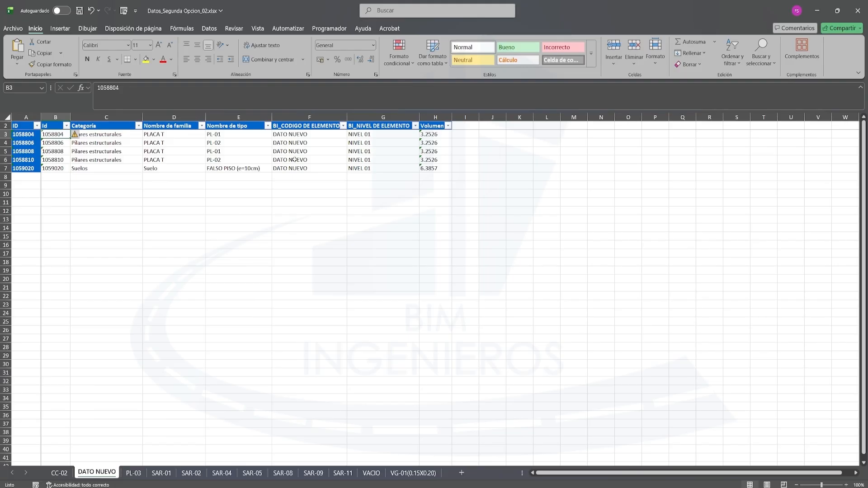
pyautogui.keyDown('shift'); pyautogui.click(307, 168); pyautogui.keyUp('shift')
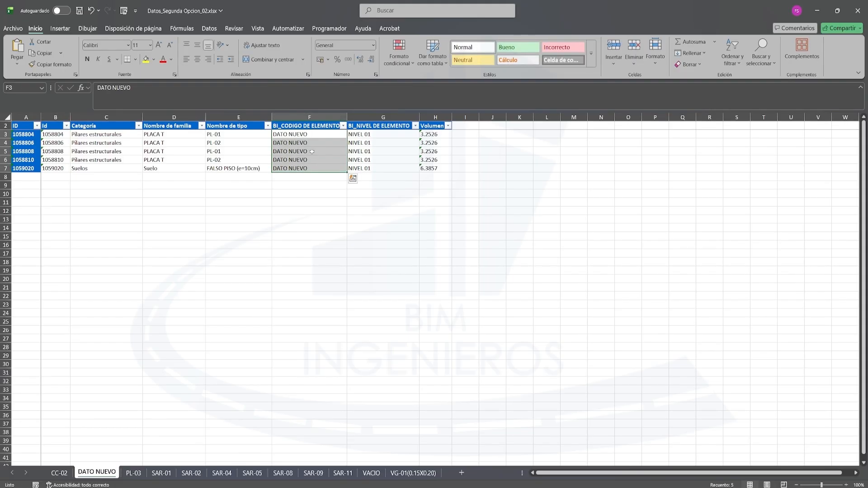
pyautogui.write('DATO')
pyautogui.hotkey('ctrl', 'Return')
pyautogui.click(311, 151)
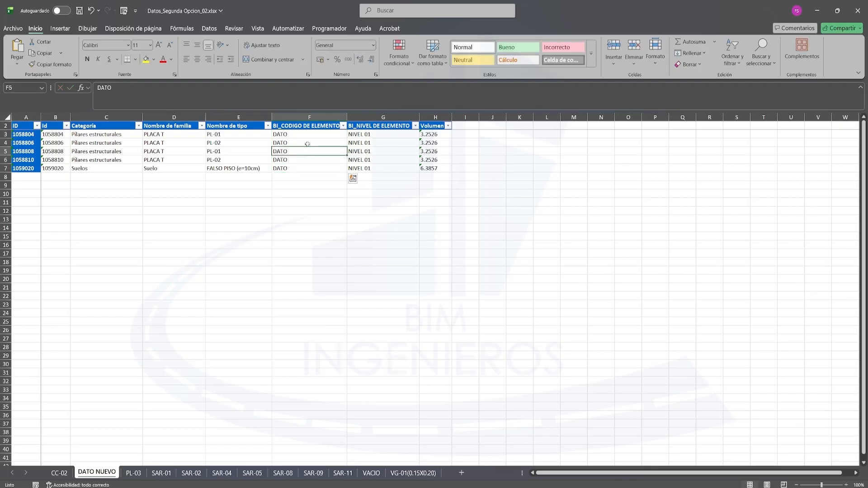
pyautogui.moveTo(307, 135); pyautogui.dragTo(310, 169)
pyautogui.click(360, 160)
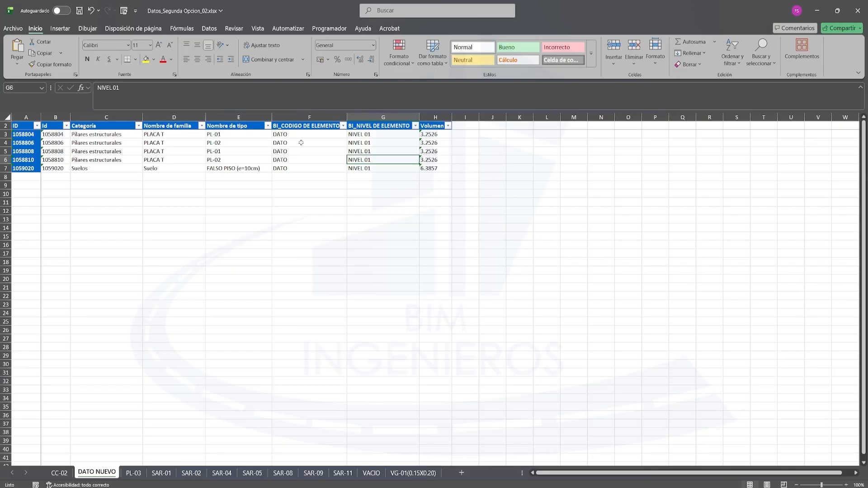
pyautogui.click(296, 160)
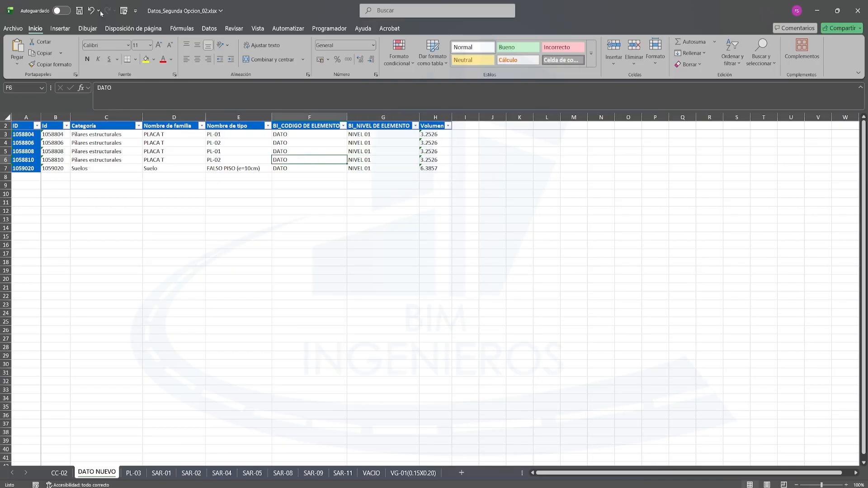
pyautogui.hotkey('ctrl', 's')
# Switch to Revit and bring forward the information manager window that holds the NIVEL 01 data
pyautogui.click(474, 487)
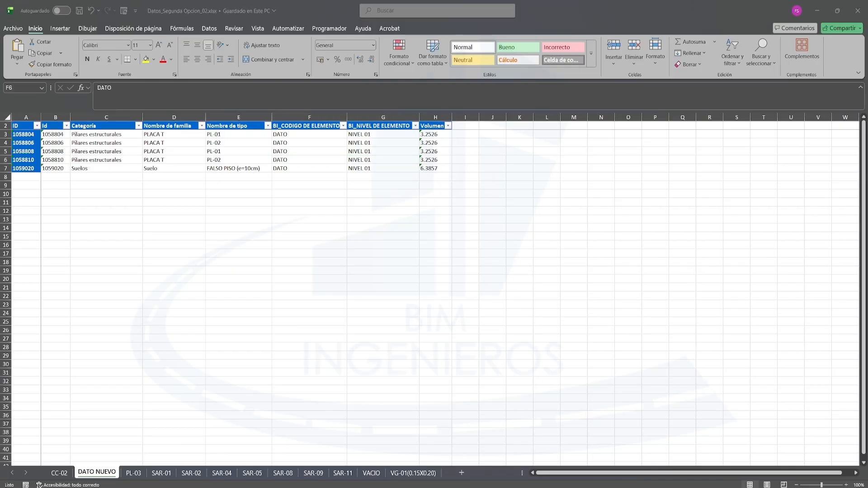
pyautogui.click(409, 448)
pyautogui.scroll(-1, 634, 253)
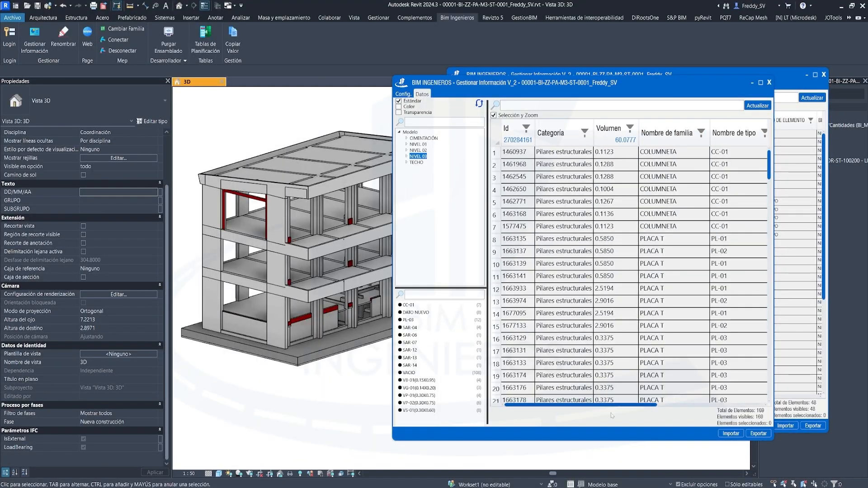
pyautogui.moveTo(623, 402); pyautogui.dragTo(682, 406)
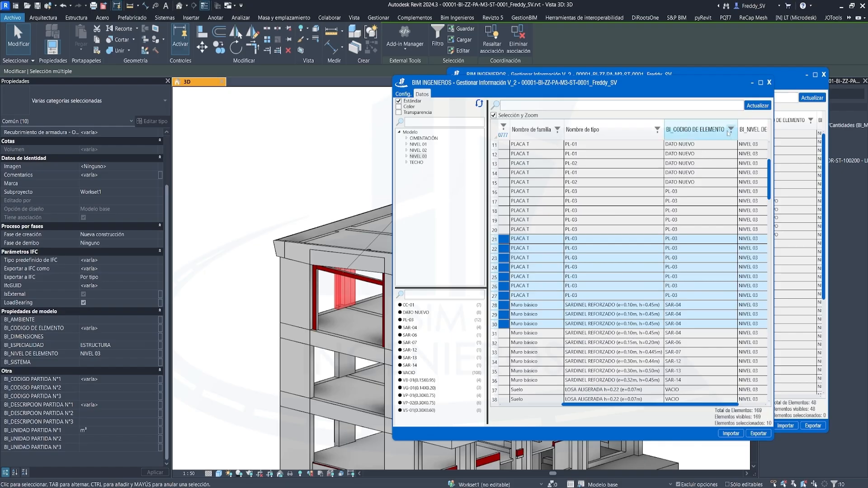
pyautogui.moveTo(571, 76); pyautogui.dragTo(432, 110)
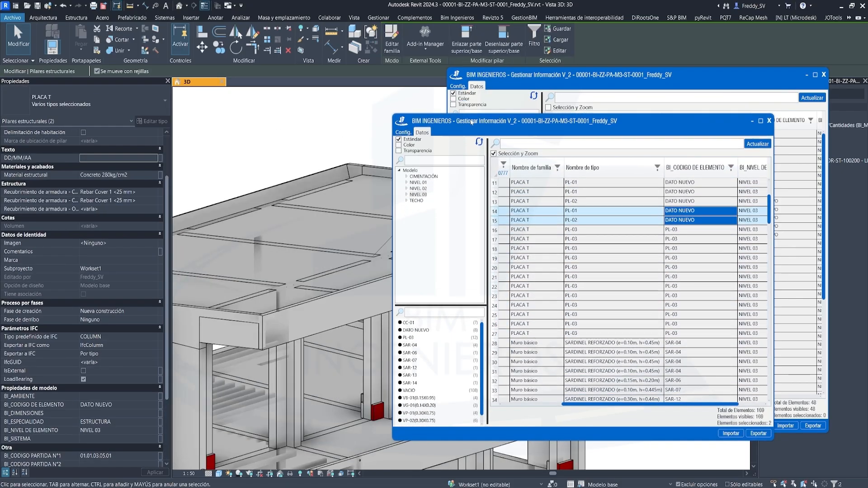
pyautogui.click(721, 109)
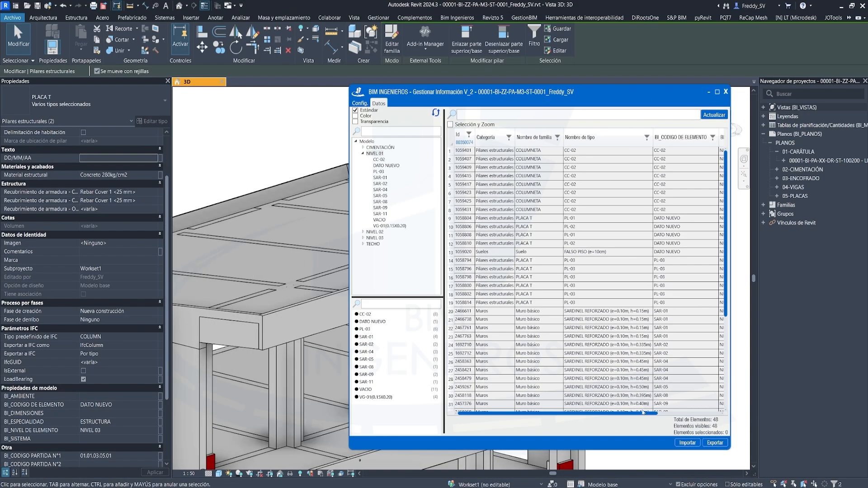
# Search the BI_CODIGO DE ELEMENTO column filter for DATO and clear the search
pyautogui.moveTo(644, 414); pyautogui.dragTo(673, 414)
pyautogui.click(673, 137)
pyautogui.write('DA')
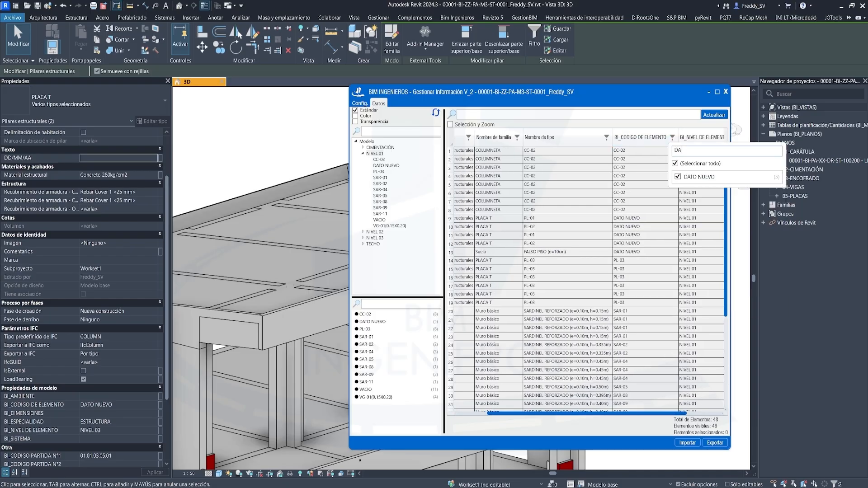
pyautogui.write('TO')
pyautogui.doubleClick(680, 150)
pyautogui.press('BackSpace')
pyautogui.click(638, 176)
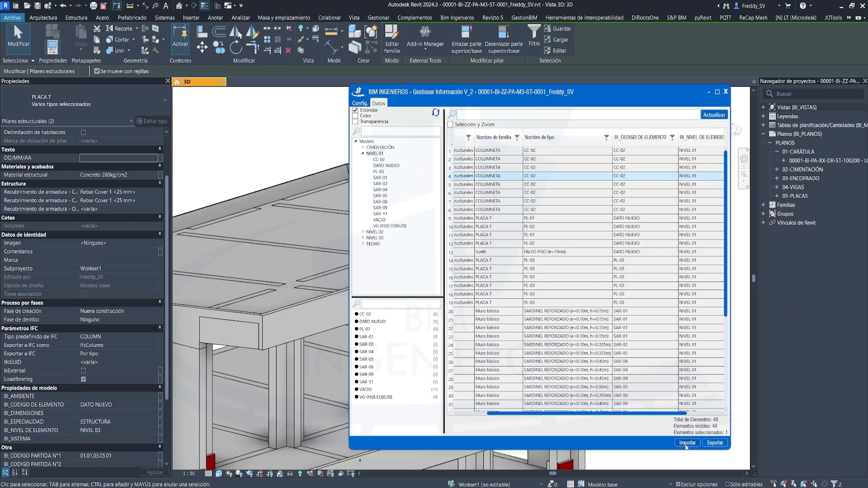
# Import the edited workbook Datos_Segunda Opcion_02.xlsx into the model and dismiss the import summary
pyautogui.click(687, 443)
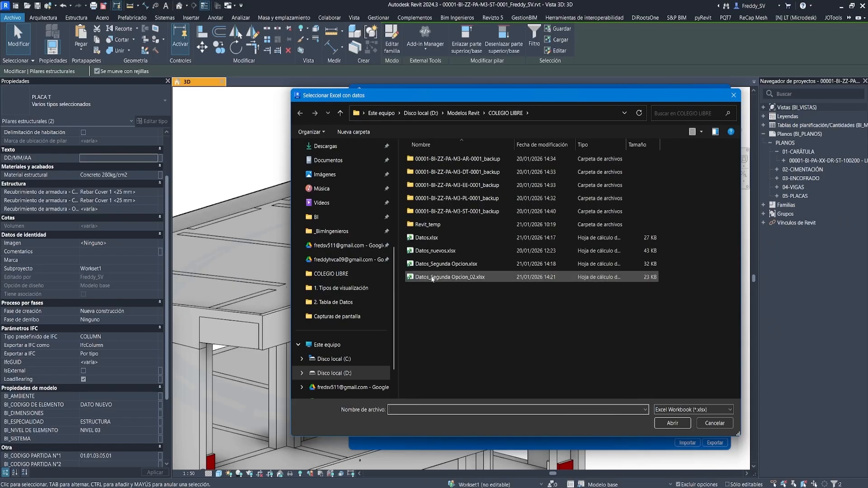
pyautogui.click(533, 277)
pyautogui.click(673, 423)
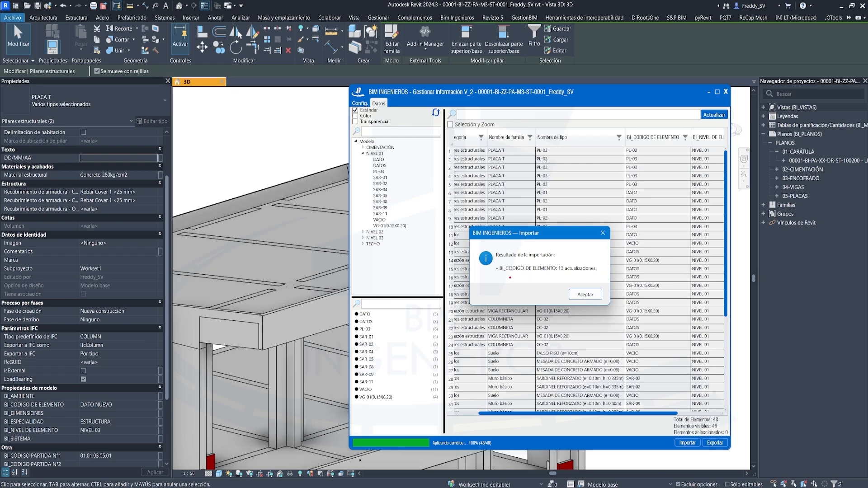
pyautogui.moveTo(501, 276)
pyautogui.mouseDown()
pyautogui.moveTo(564, 276)
pyautogui.moveTo(514, 312)
pyautogui.mouseUp()
pyautogui.moveTo(562, 262); pyautogui.dragTo(574, 231)
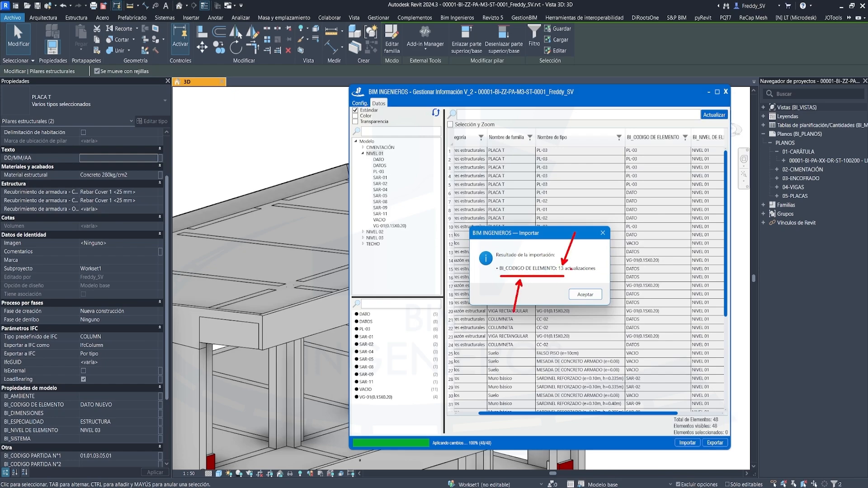
pyautogui.click(585, 294)
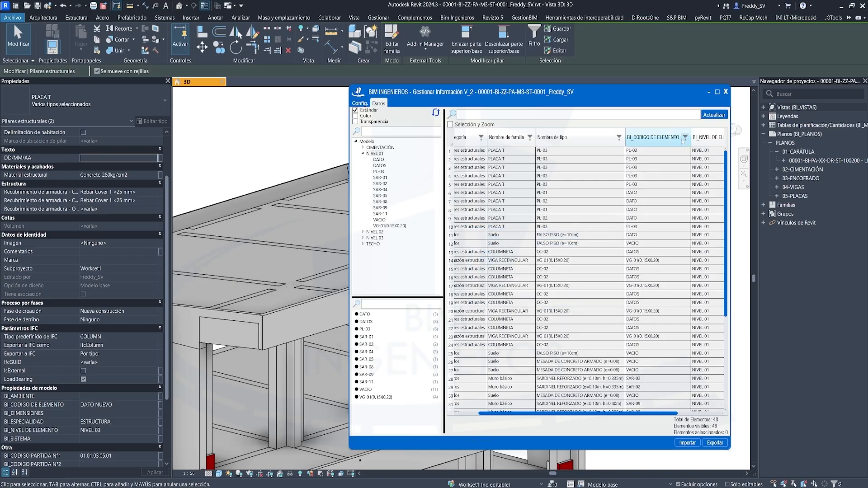
# Search the BI_CODIGO DE ELEMENTO filter for DA and compare the imported codes with the edited Excel sheets
pyautogui.click(685, 137)
pyautogui.write('DA')
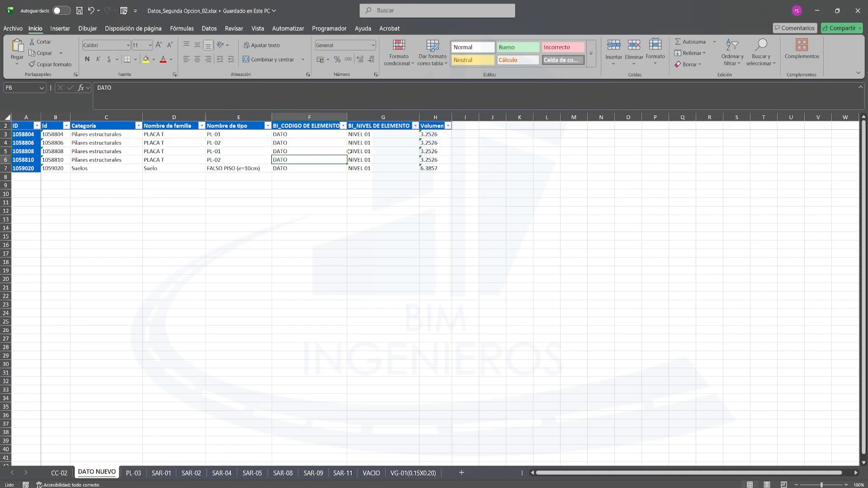
pyautogui.moveTo(292, 137); pyautogui.dragTo(279, 187)
pyautogui.click(68, 472)
pyautogui.click(268, 230)
pyautogui.click(283, 221)
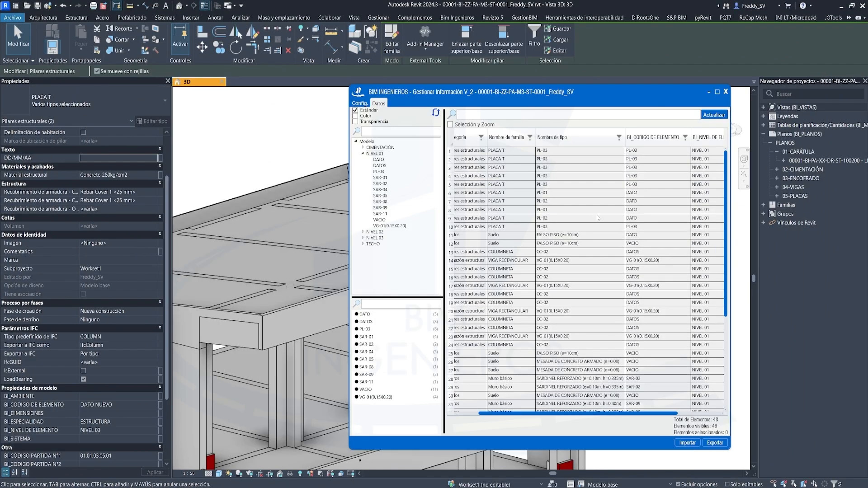
pyautogui.click(598, 218)
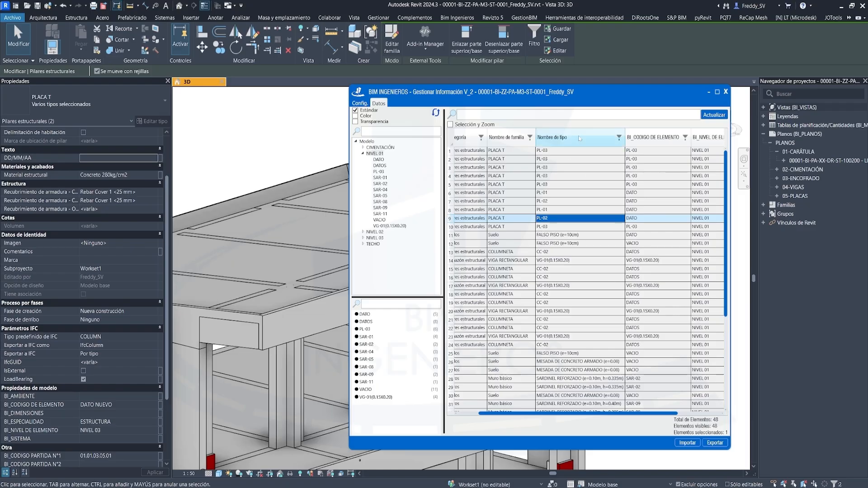
# Show the data of the whole Modelo group and export it to a single sheet, overwriting Datos_nuevos.xlsx
pyautogui.moveTo(624, 96); pyautogui.dragTo(537, 83)
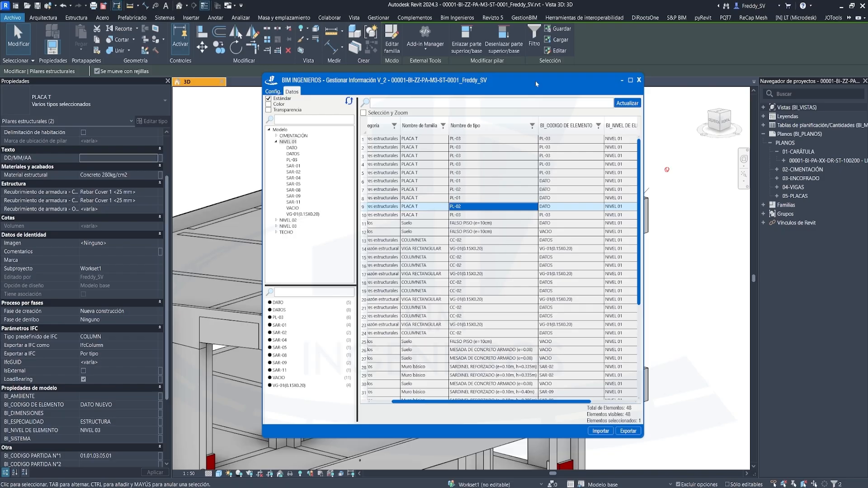
pyautogui.click(280, 129)
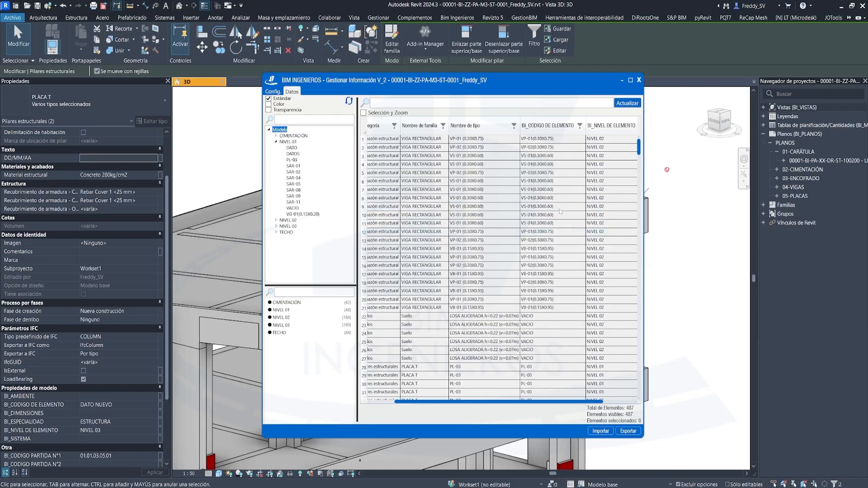
pyautogui.moveTo(520, 92); pyautogui.dragTo(527, 93)
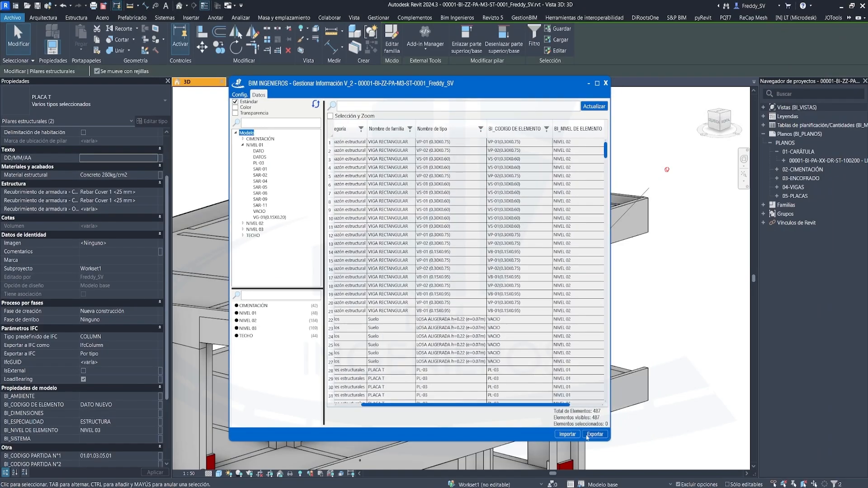
pyautogui.click(595, 434)
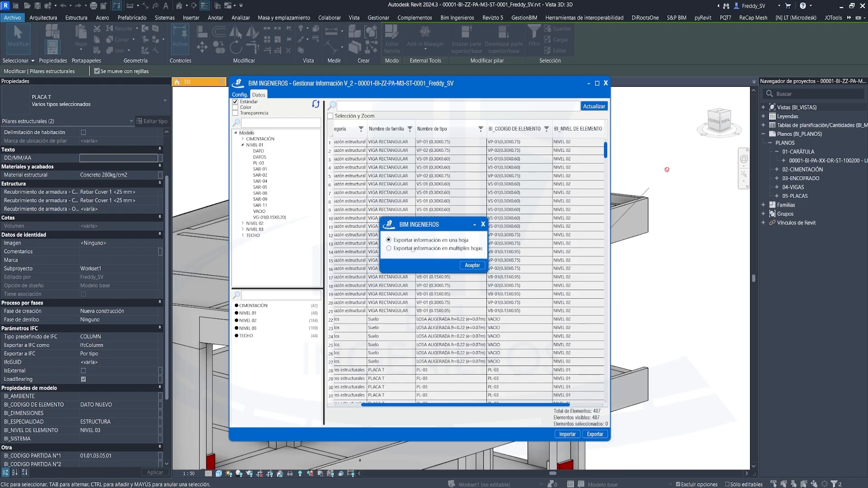
pyautogui.click(473, 264)
pyautogui.click(410, 238)
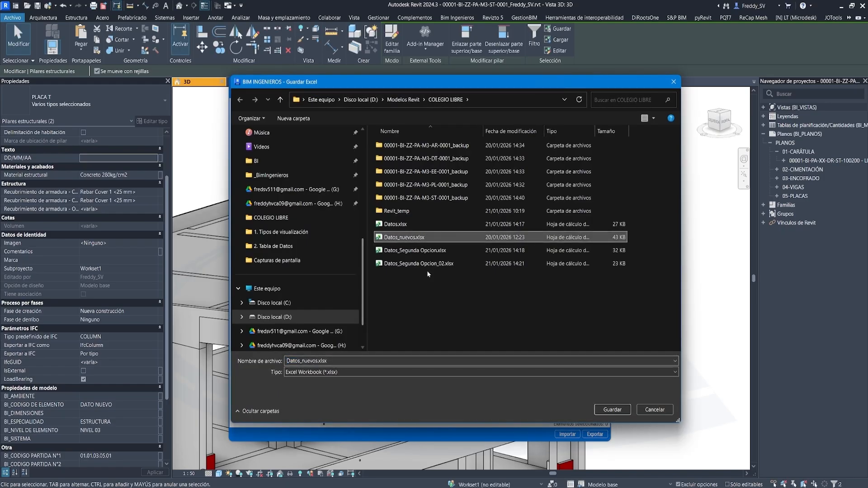
pyautogui.click(611, 410)
pyautogui.click(479, 274)
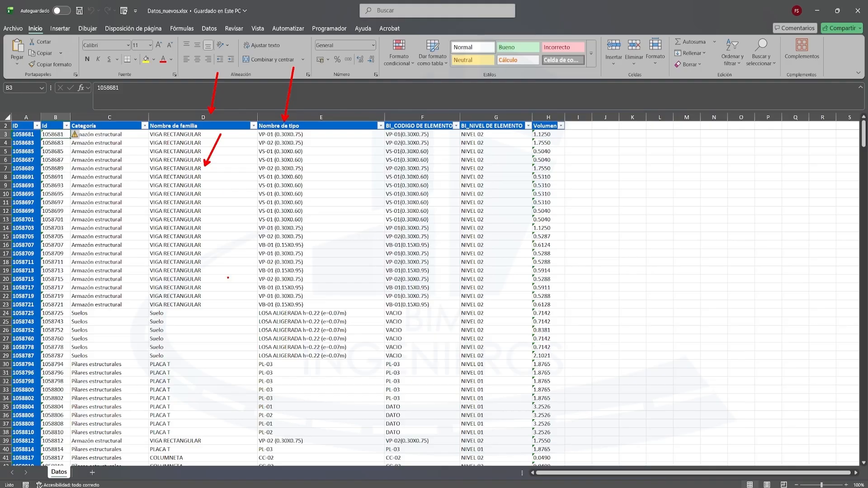
# Examine the Nombre de familia and Nombre de tipo values of the beams in rows 10 to 23
pyautogui.click(217, 192)
pyautogui.hotkey('shift', 'Down')
pyautogui.hotkey('shift', 'Down')
pyautogui.hotkey('shift', 'Down')
pyautogui.hotkey('shift', 'Down')
pyautogui.hotkey('shift', 'Down')
pyautogui.hotkey('shift', 'Down')
pyautogui.hotkey('shift', 'Down')
pyautogui.hotkey('shift', 'Down')
pyautogui.hotkey('shift', 'Down')
pyautogui.hotkey('shift', 'Down')
pyautogui.hotkey('shift', 'Down')
pyautogui.hotkey('shift', 'Down')
pyautogui.hotkey('shift', 'Down')
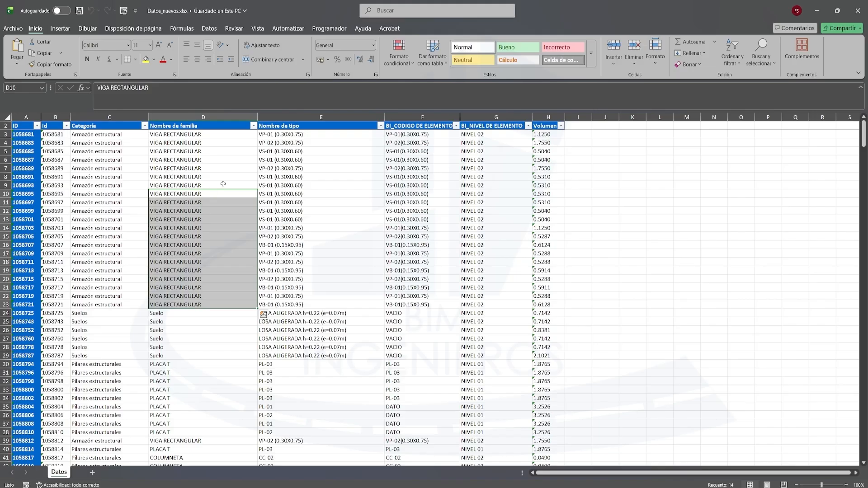
pyautogui.click(309, 195)
pyautogui.hotkey('shift', 'Down')
pyautogui.hotkey('shift', 'Down')
pyautogui.hotkey('shift', 'Down')
pyautogui.hotkey('shift', 'Down')
pyautogui.hotkey('shift', 'Down')
pyautogui.hotkey('shift', 'Down')
pyautogui.hotkey('shift', 'Down')
pyautogui.hotkey('shift', 'Down')
pyautogui.hotkey('shift', 'Down')
pyautogui.hotkey('shift', 'Down')
pyautogui.hotkey('shift', 'Down')
pyautogui.hotkey('shift', 'Down')
pyautogui.hotkey('shift', 'Down')
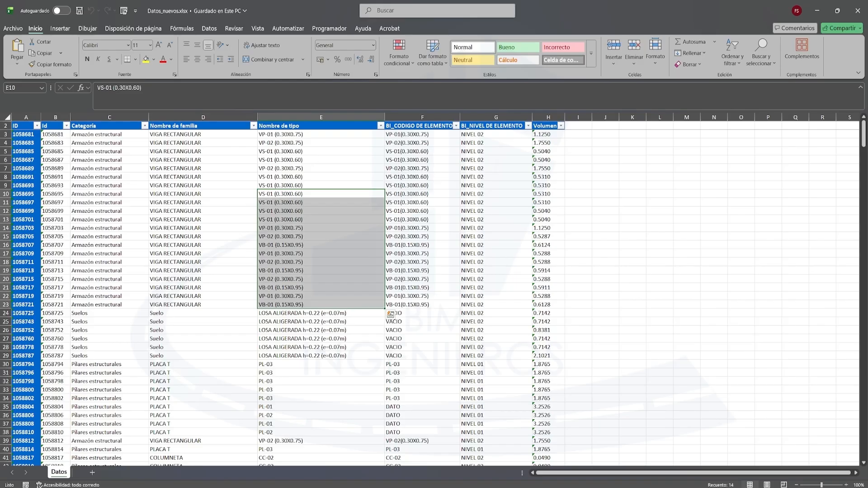
pyautogui.click(439, 203)
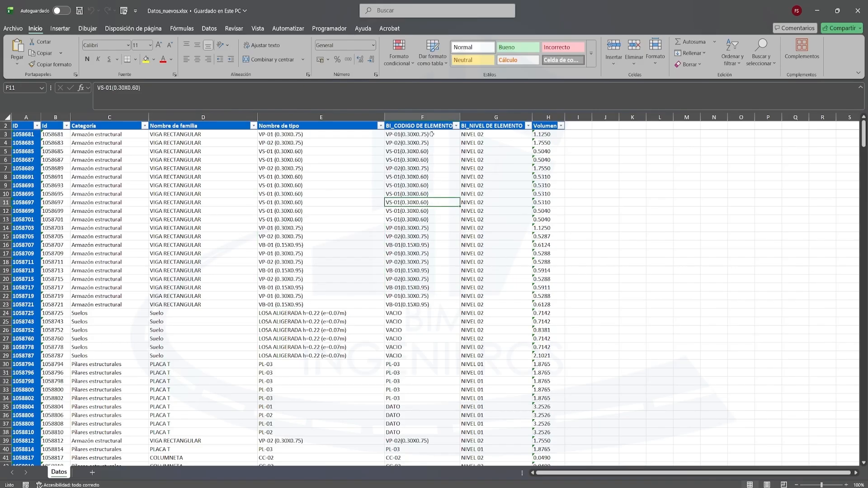
# Fill the BI_CODIGO DE ELEMENTO and BI_NIVEL DE ELEMENTO columns with VACIO from row 3 to row 489
pyautogui.moveTo(431, 134); pyautogui.dragTo(495, 134)
pyautogui.scroll(-20, 489, 359)
pyautogui.scroll(-20, 489, 359)
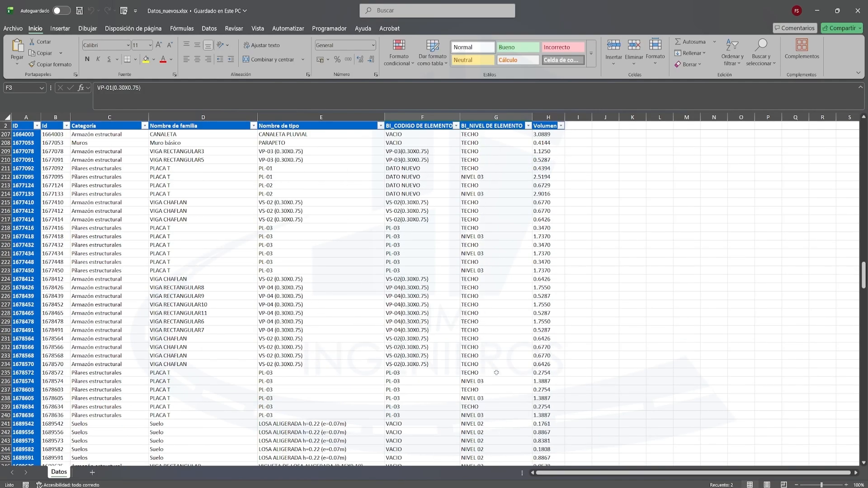
pyautogui.scroll(-20, 498, 396)
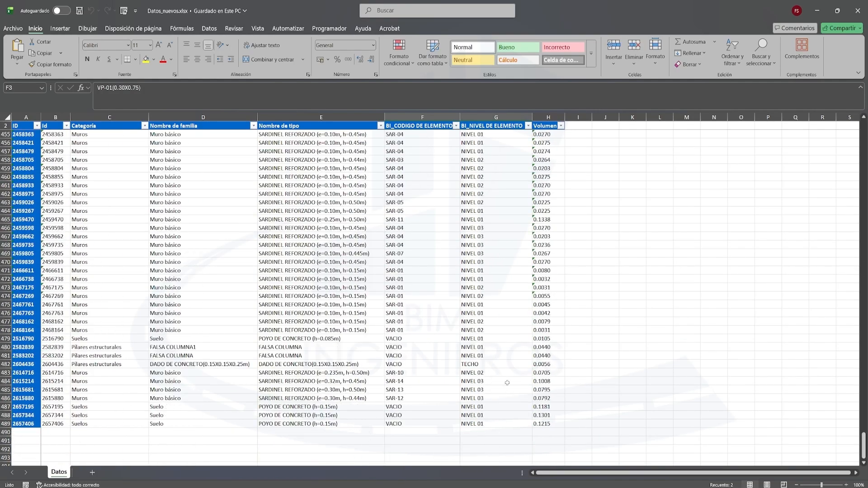
pyautogui.keyDown('shift'); pyautogui.click(507, 252); pyautogui.keyUp('shift')
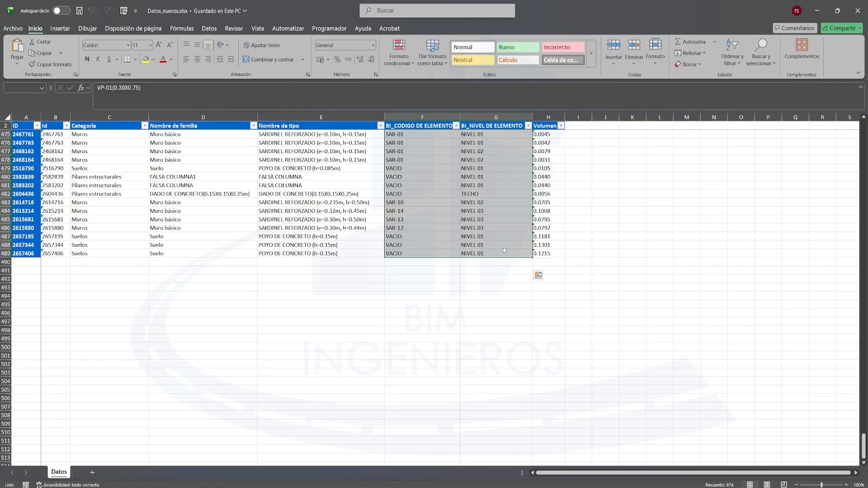
pyautogui.write('VACIO')
pyautogui.hotkey('ctrl', 'Return')
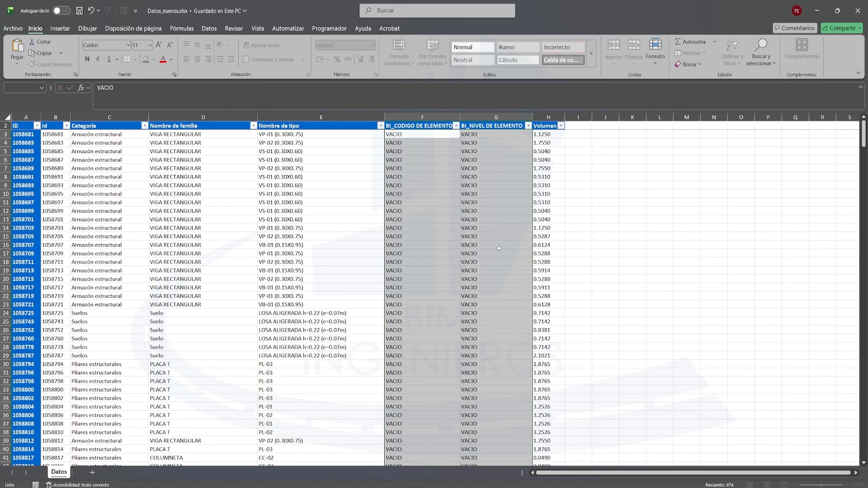
pyautogui.scroll(-16, 498, 247)
pyautogui.click(423, 227)
pyautogui.click(423, 364)
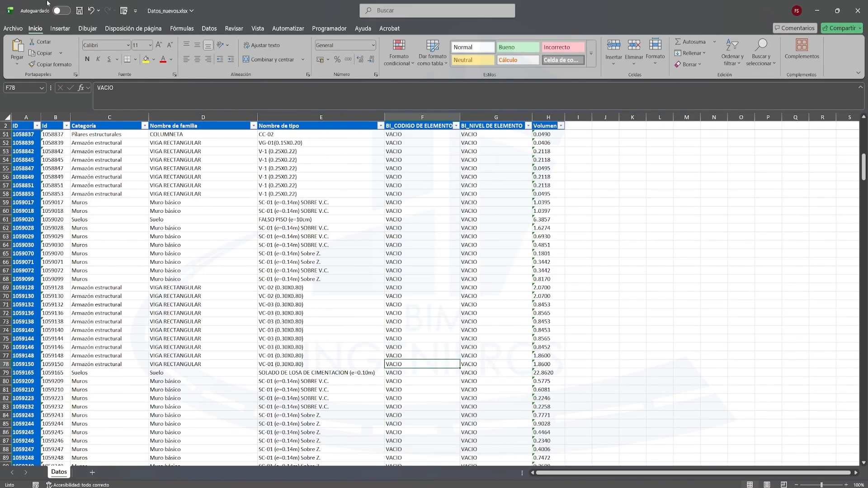
# Save the edited Datos_nuevos.xlsx and import it into the Revit model with the information manager
pyautogui.click(79, 11)
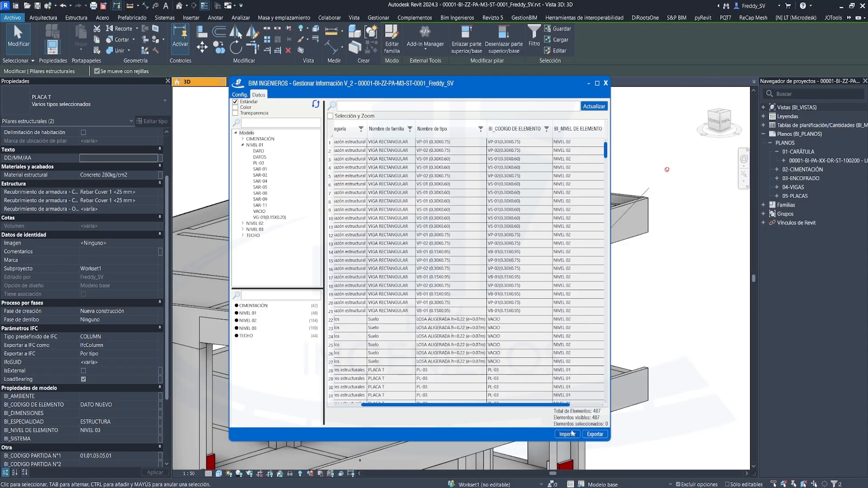
pyautogui.click(570, 433)
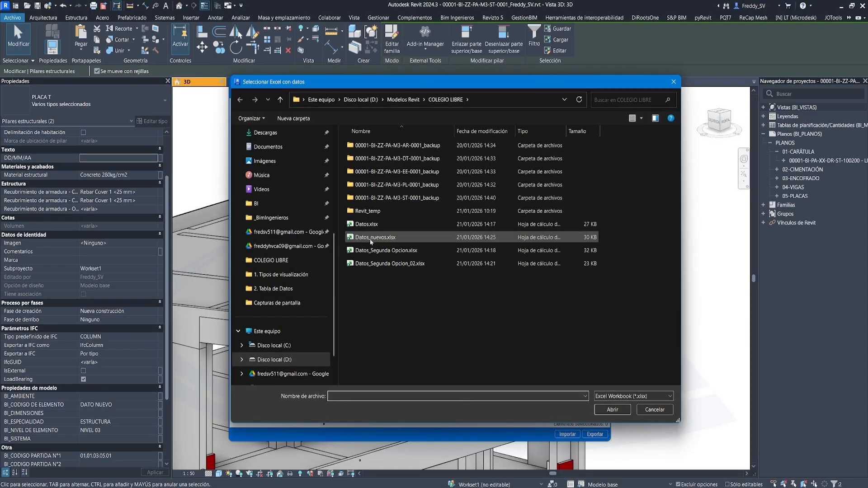
pyautogui.click(371, 238)
pyautogui.click(612, 409)
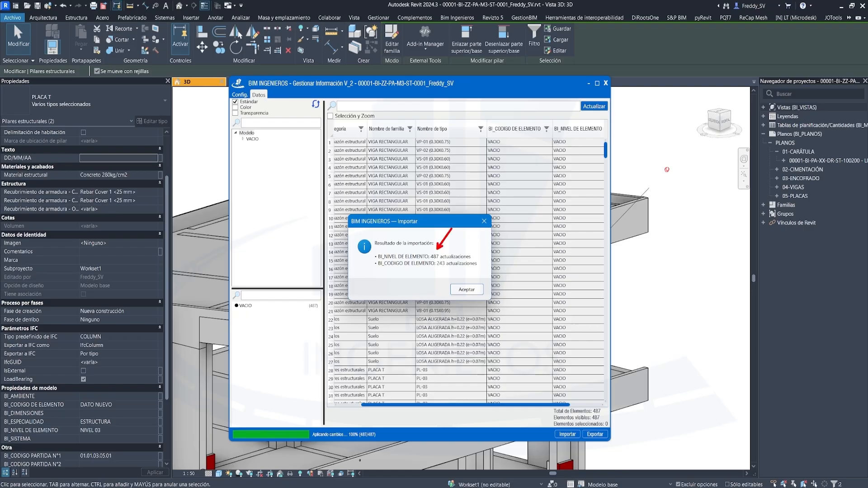
pyautogui.click(457, 291)
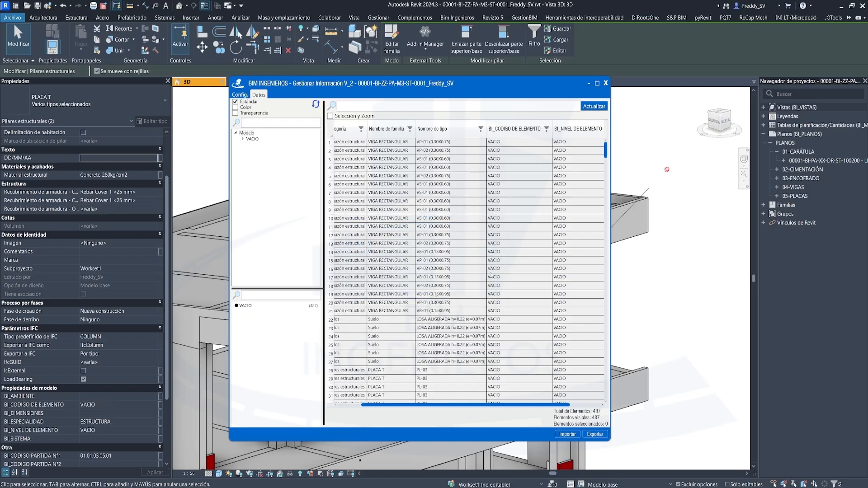
# Check the available values in the BI_CODIGO DE ELEMENTO and BI_NIVEL DE ELEMENTO column filters
pyautogui.click(546, 129)
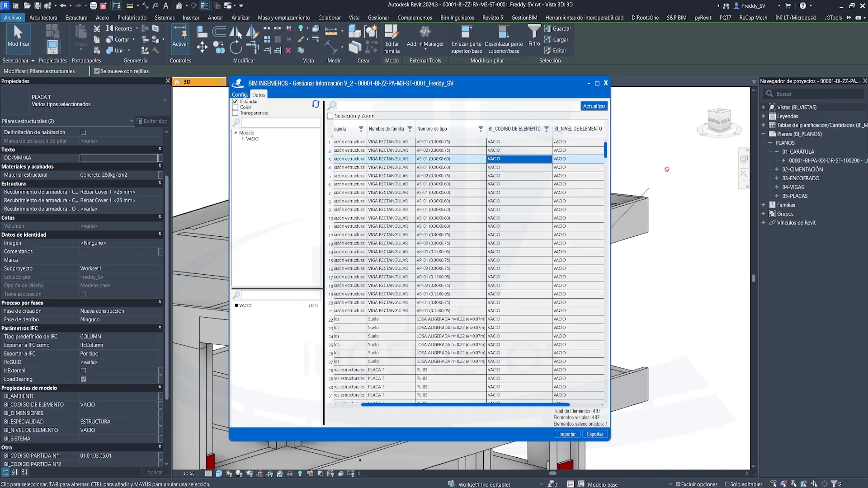
pyautogui.click(515, 155)
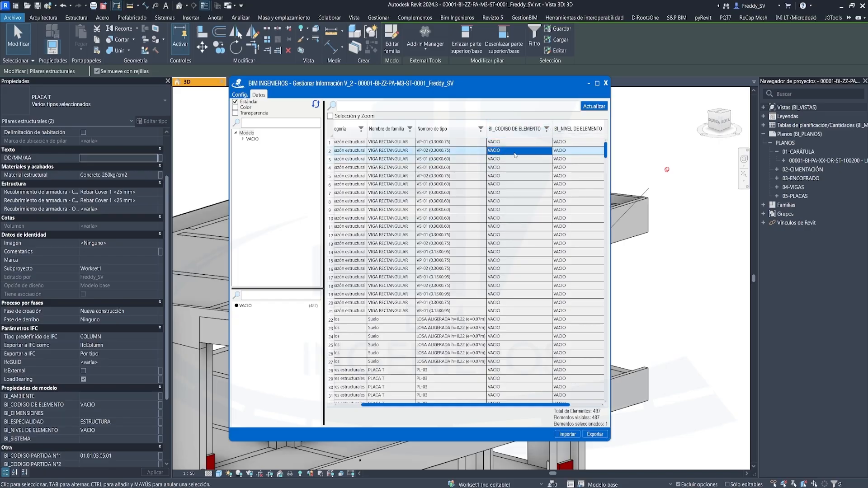
pyautogui.click(546, 129)
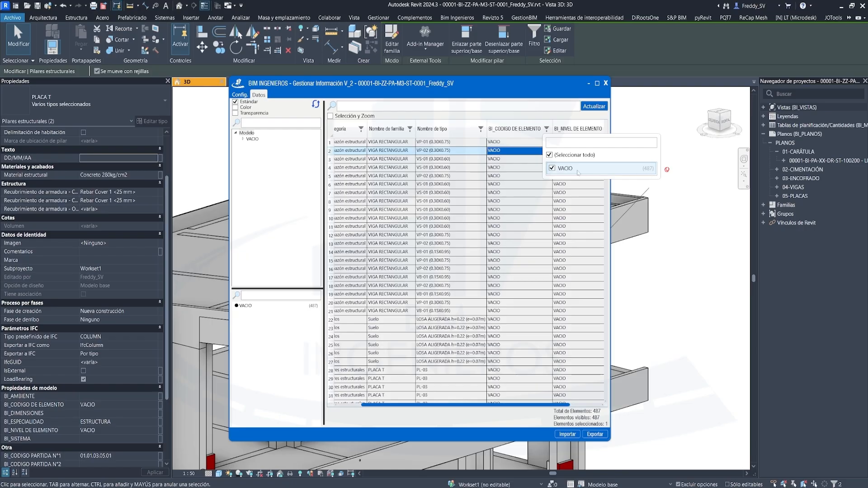
pyautogui.click(527, 200)
pyautogui.hscroll(3, 508, 404)
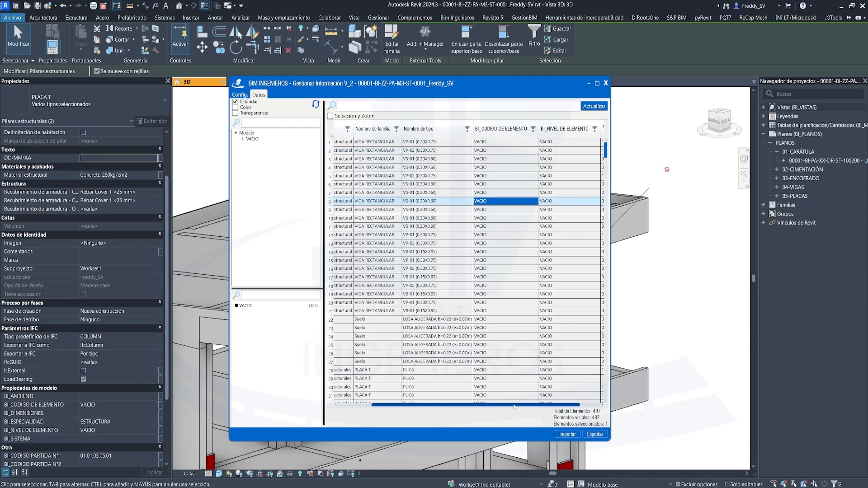
pyautogui.click(576, 129)
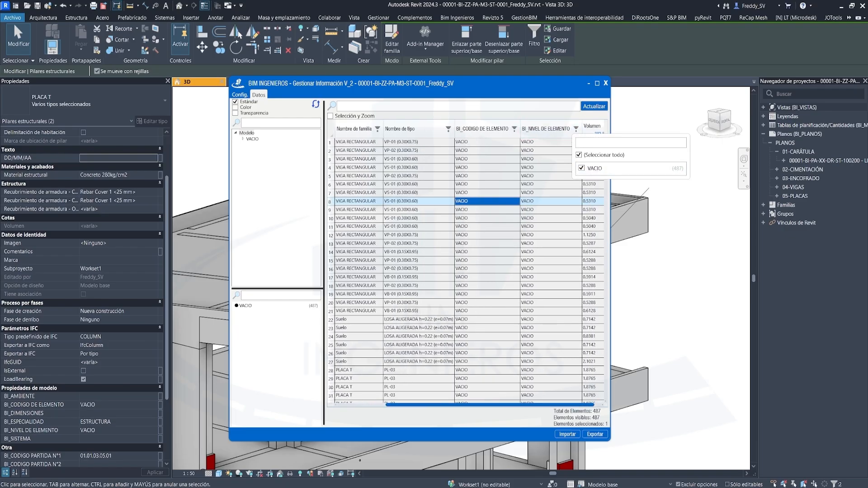
pyautogui.moveTo(605, 415); pyautogui.dragTo(625, 358)
pyautogui.press('Escape')
# Select the VB-02 (0.15X1.00) beam at the roof edge and inspect its BI_CODIGO DE ELEMENTO and BI_NIVEL DE ELEMENTO parameters
pyautogui.click(487, 268)
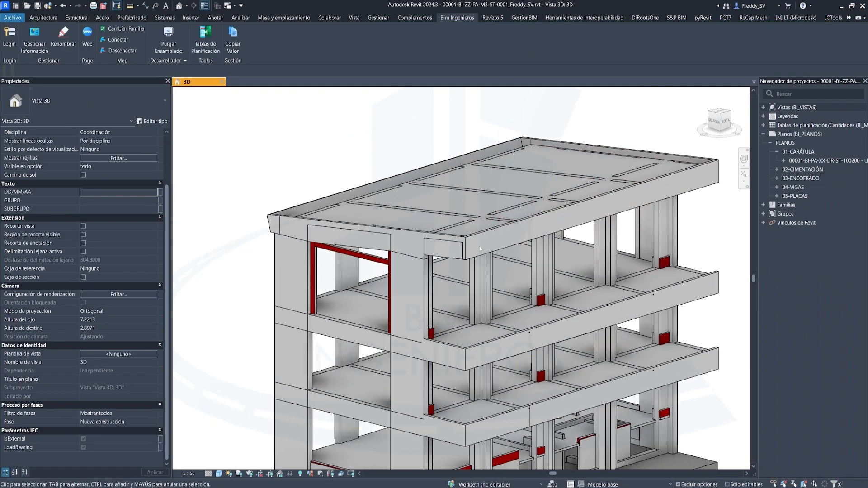
pyautogui.click(480, 248)
pyautogui.scroll(-5, 113, 346)
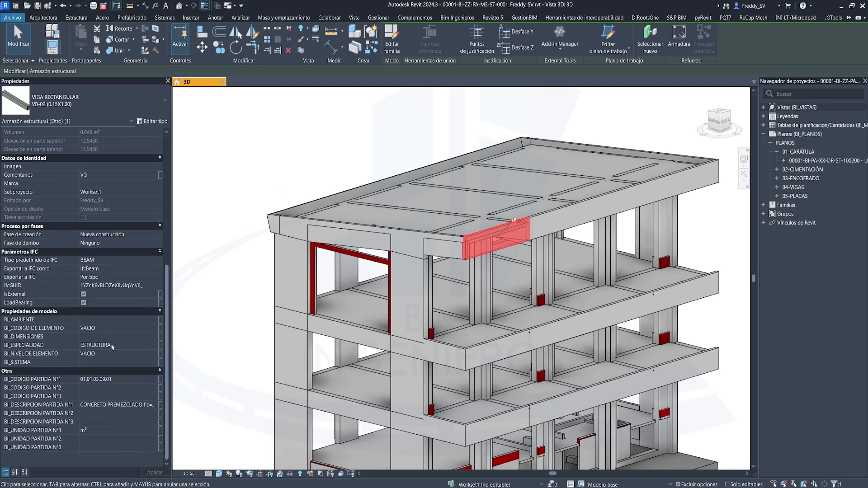